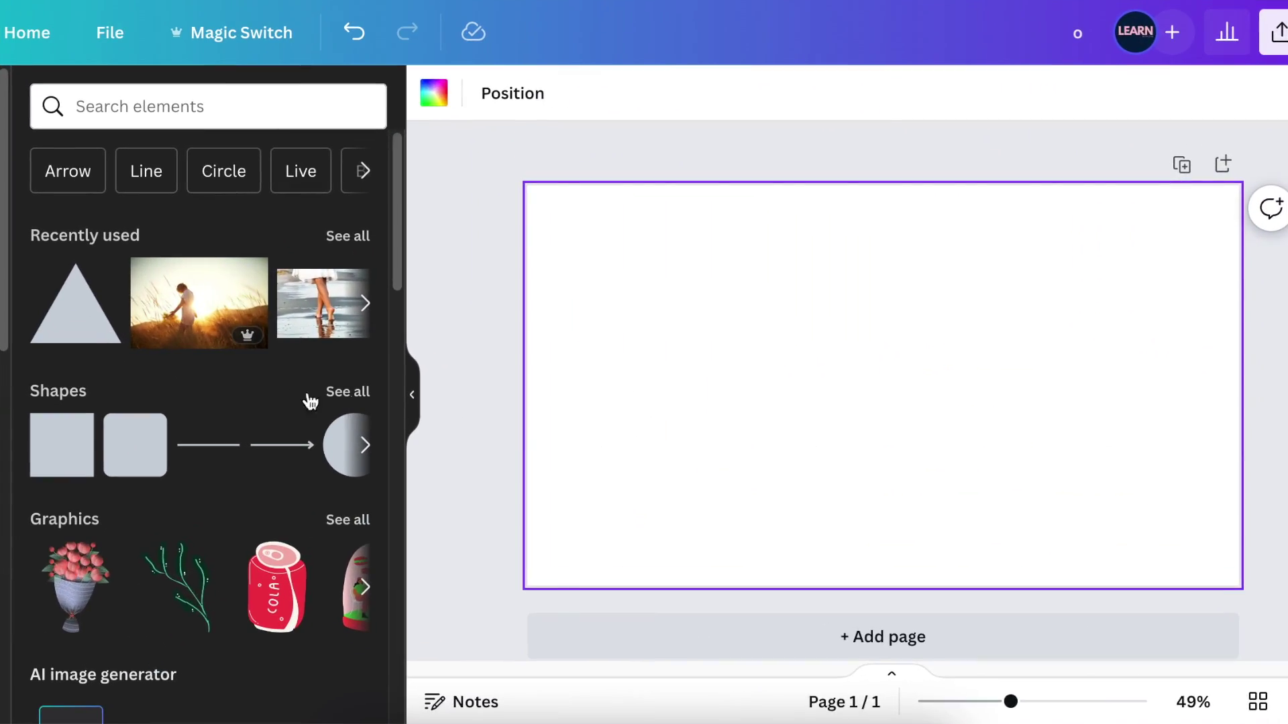
- Add a triangle from the basic shapes and fill it with the teal-to-blue gradient
{"action": "left_click", "coordinate": [344, 391]}
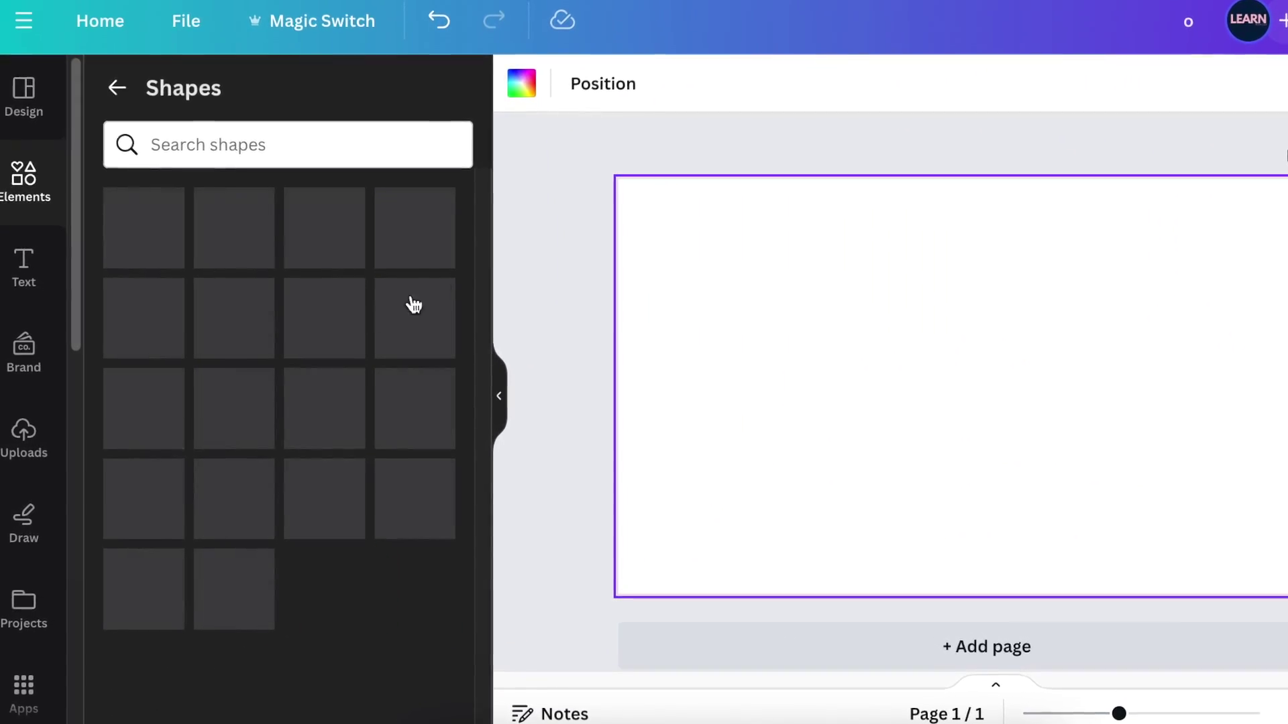
{"action": "left_click_drag", "start_coordinate": [477, 243], "coordinate": [489, 458]}
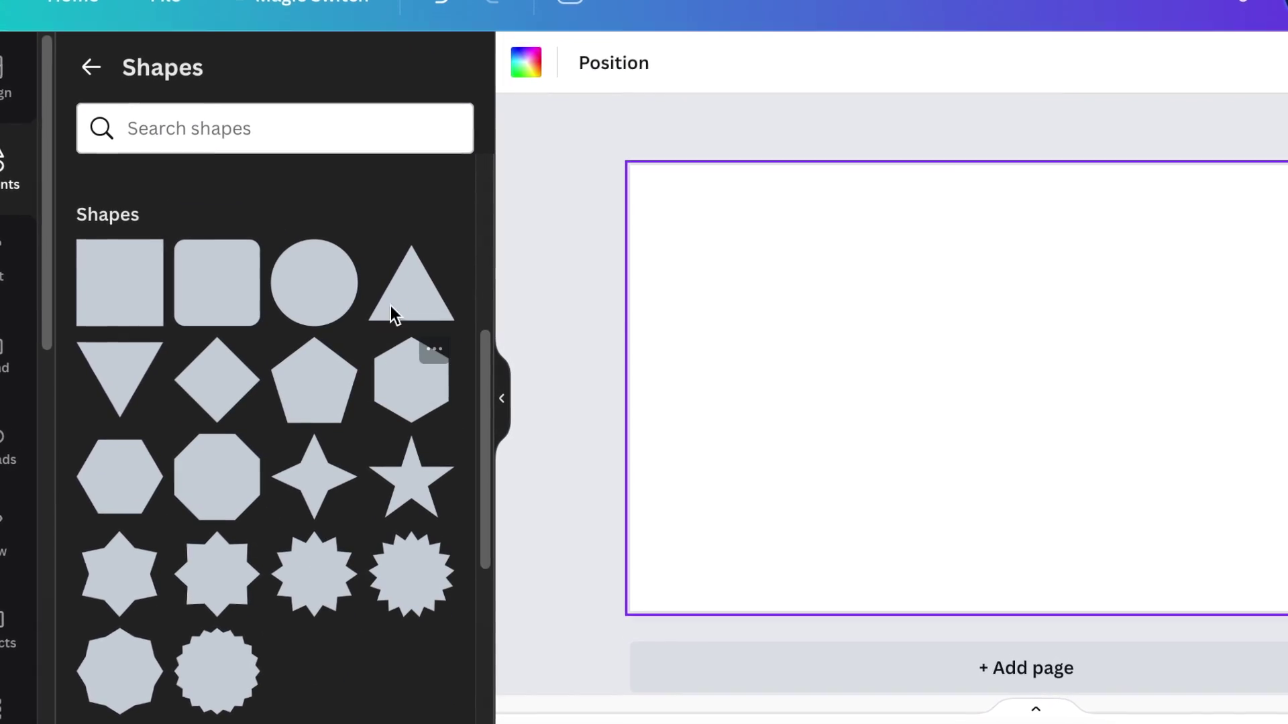
{"action": "left_click", "coordinate": [400, 294]}
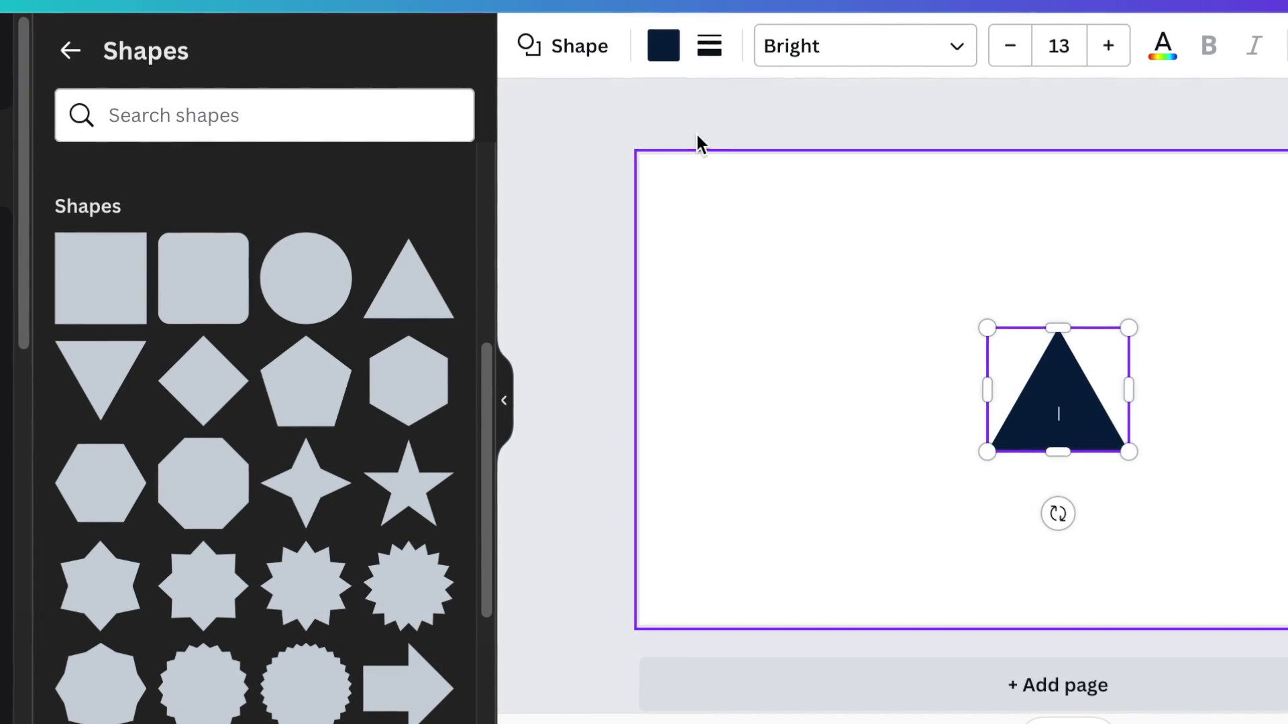
{"action": "left_click", "coordinate": [663, 48]}
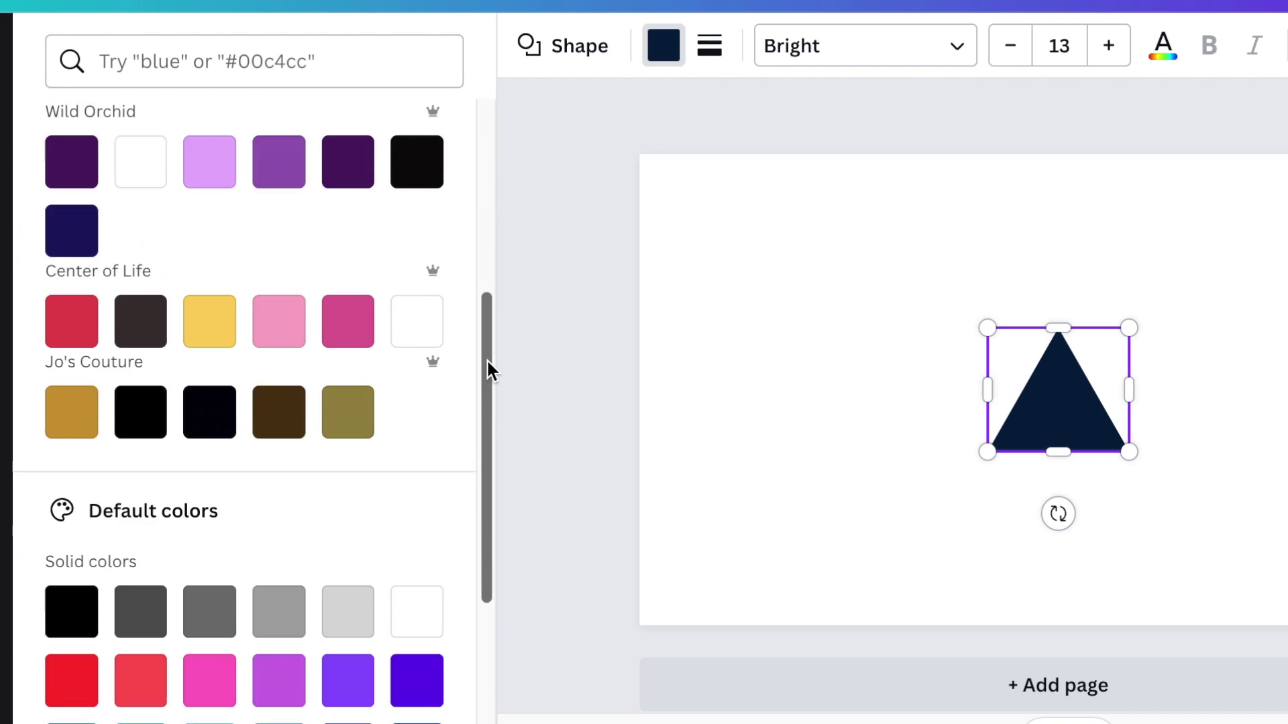
{"action": "left_click_drag", "start_coordinate": [487, 152], "coordinate": [518, 606]}
{"action": "left_click", "coordinate": [417, 609]}
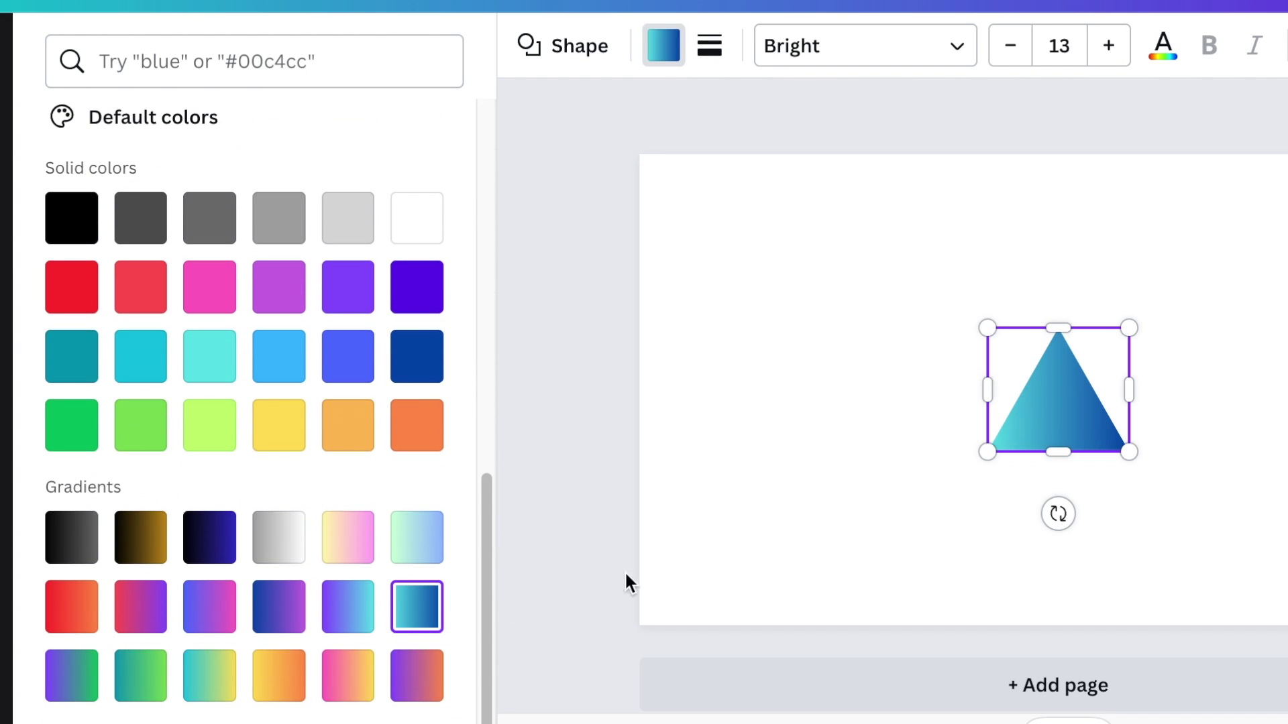
{"action": "left_click", "coordinate": [852, 519]}
{"action": "left_click", "coordinate": [1103, 446]}
- Shrink and raise the triangle, round its corners to about 10, and add a circle
{"action": "left_click_drag", "start_coordinate": [1133, 451], "coordinate": [1052, 385]}
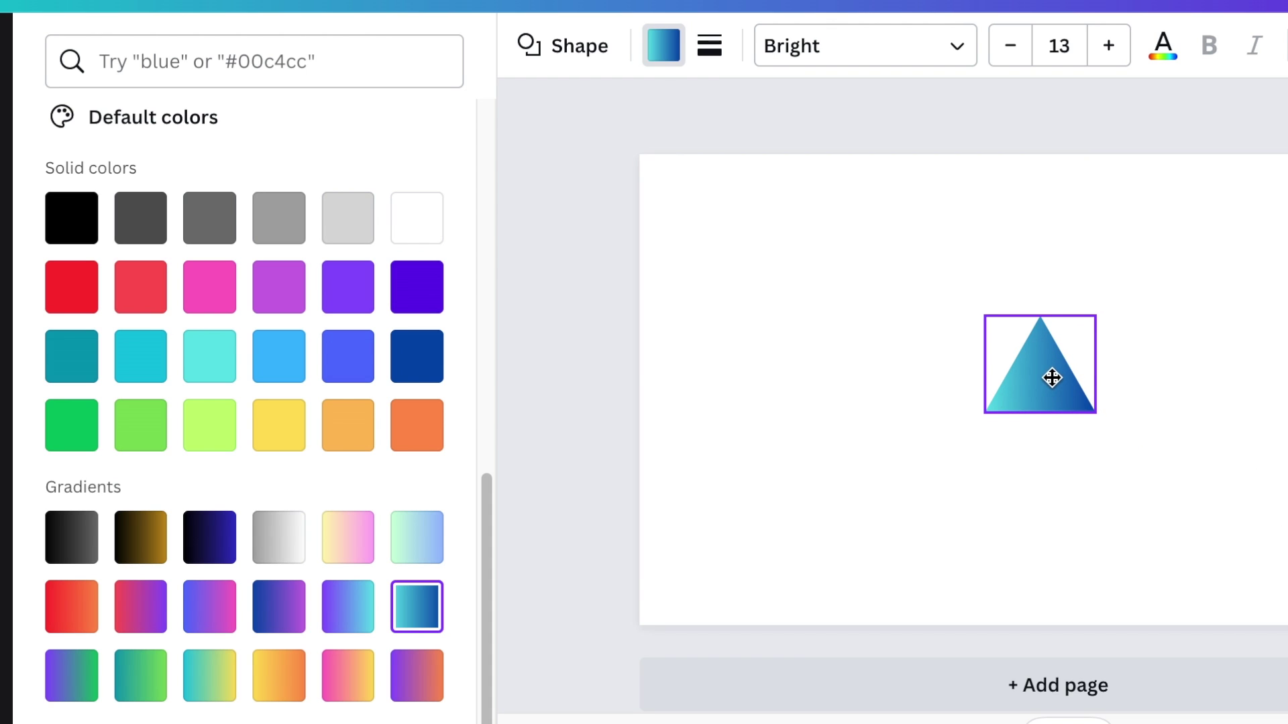
{"action": "left_click", "coordinate": [710, 45]}
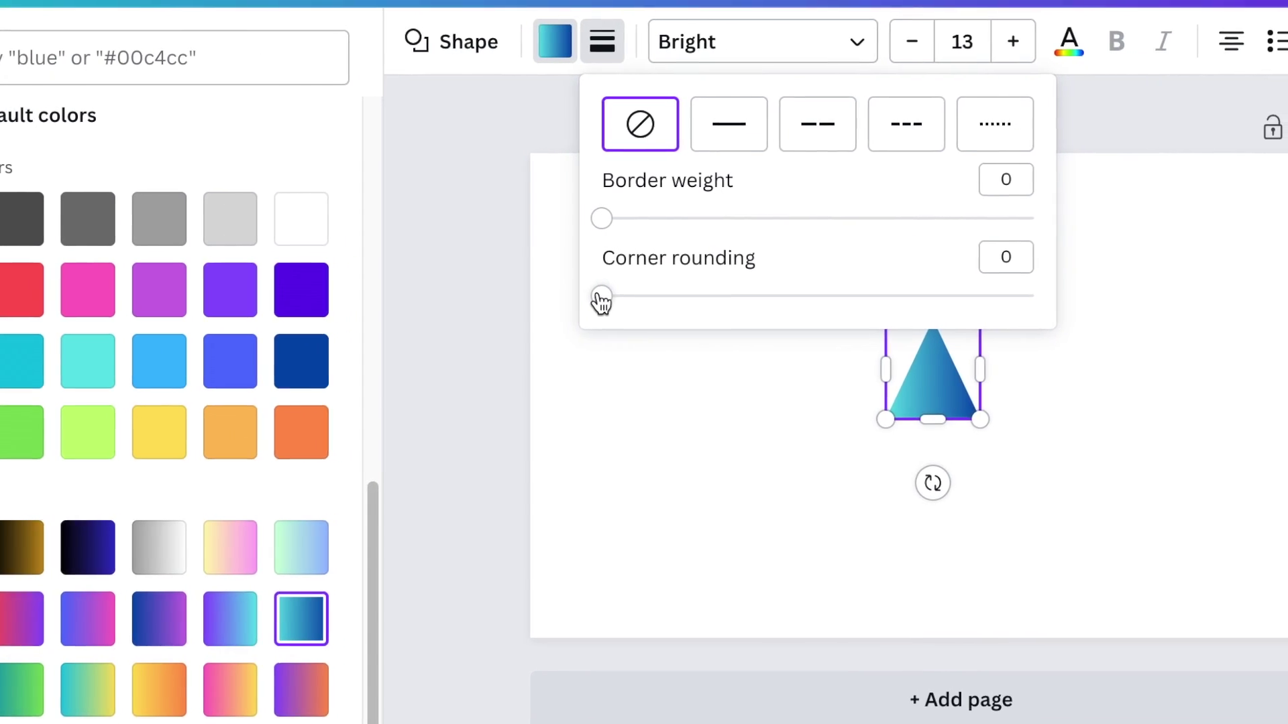
{"action": "left_click_drag", "start_coordinate": [669, 293], "coordinate": [671, 294]}
{"action": "left_click_drag", "start_coordinate": [532, 299], "coordinate": [563, 299]}
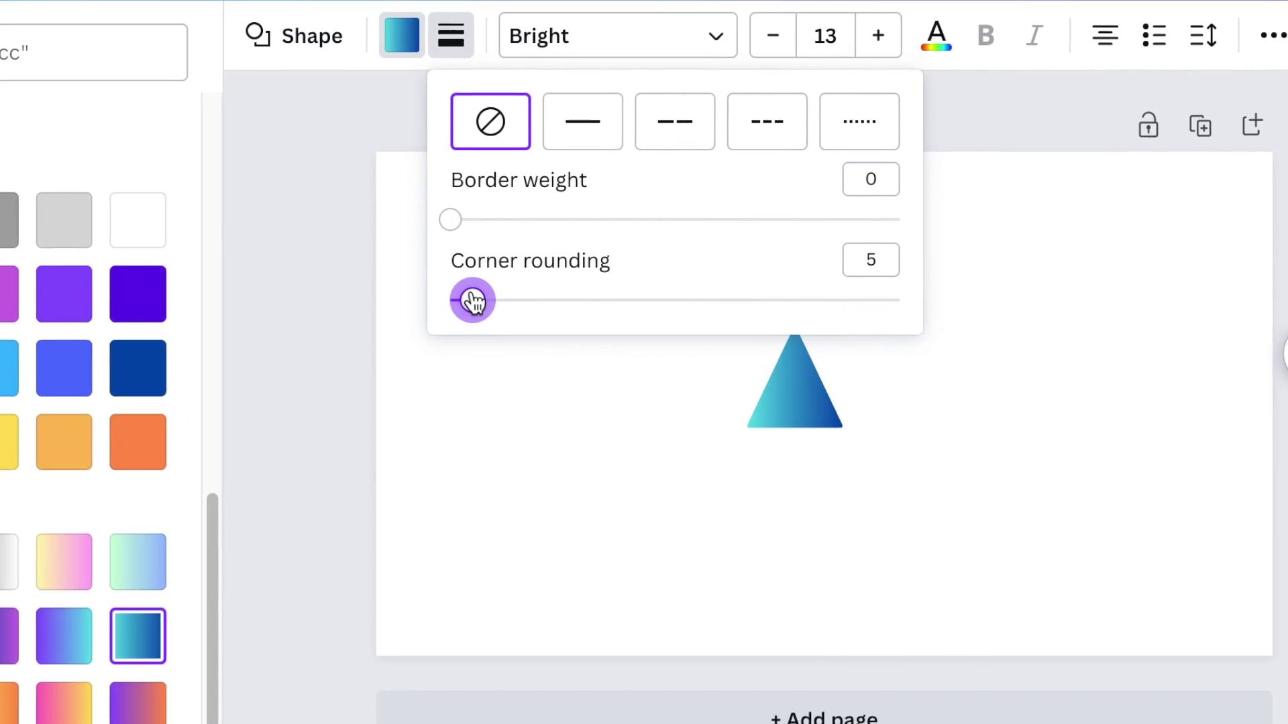
{"action": "left_click_drag", "start_coordinate": [407, 303], "coordinate": [418, 306]}
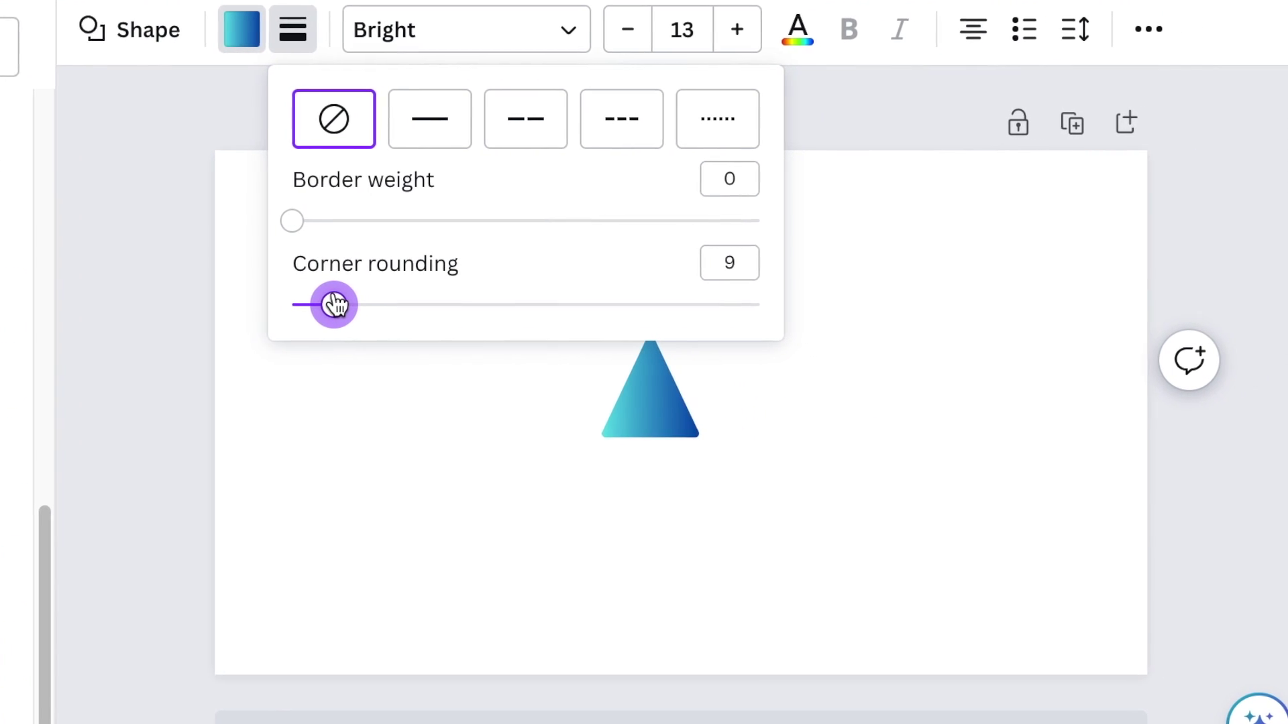
{"action": "left_click", "coordinate": [689, 496]}
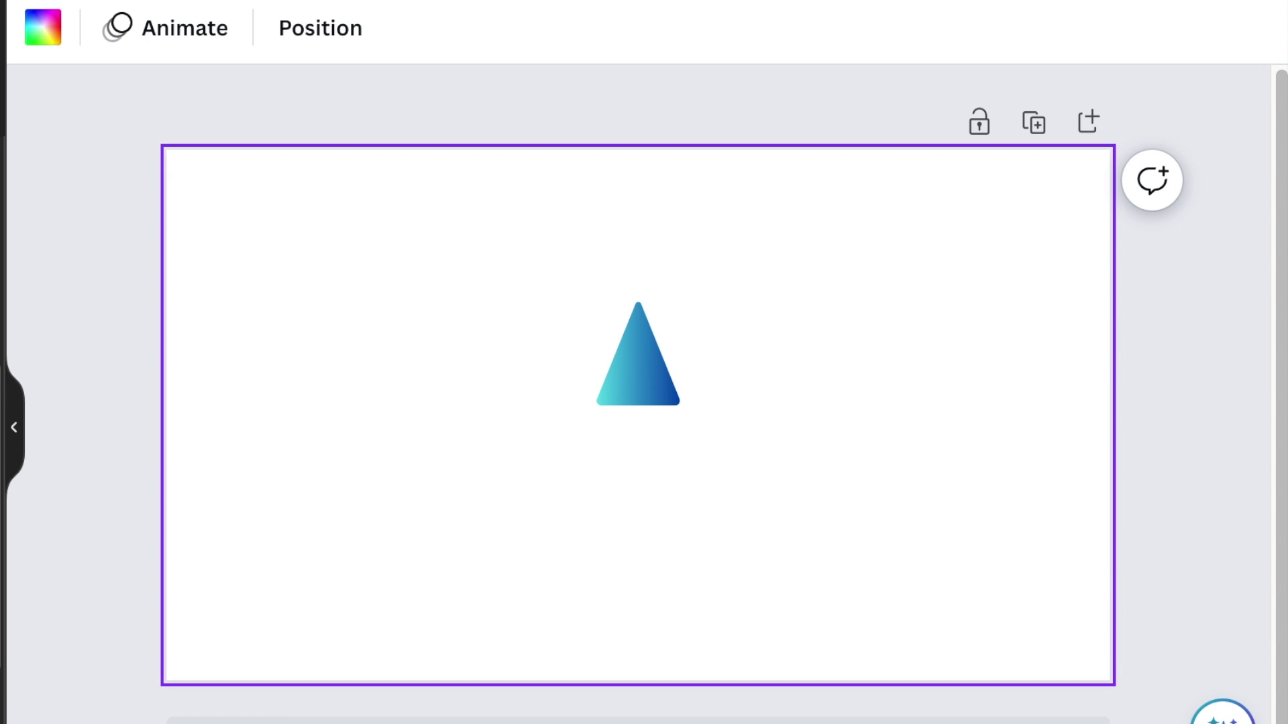
{"action": "key", "text": "c"}
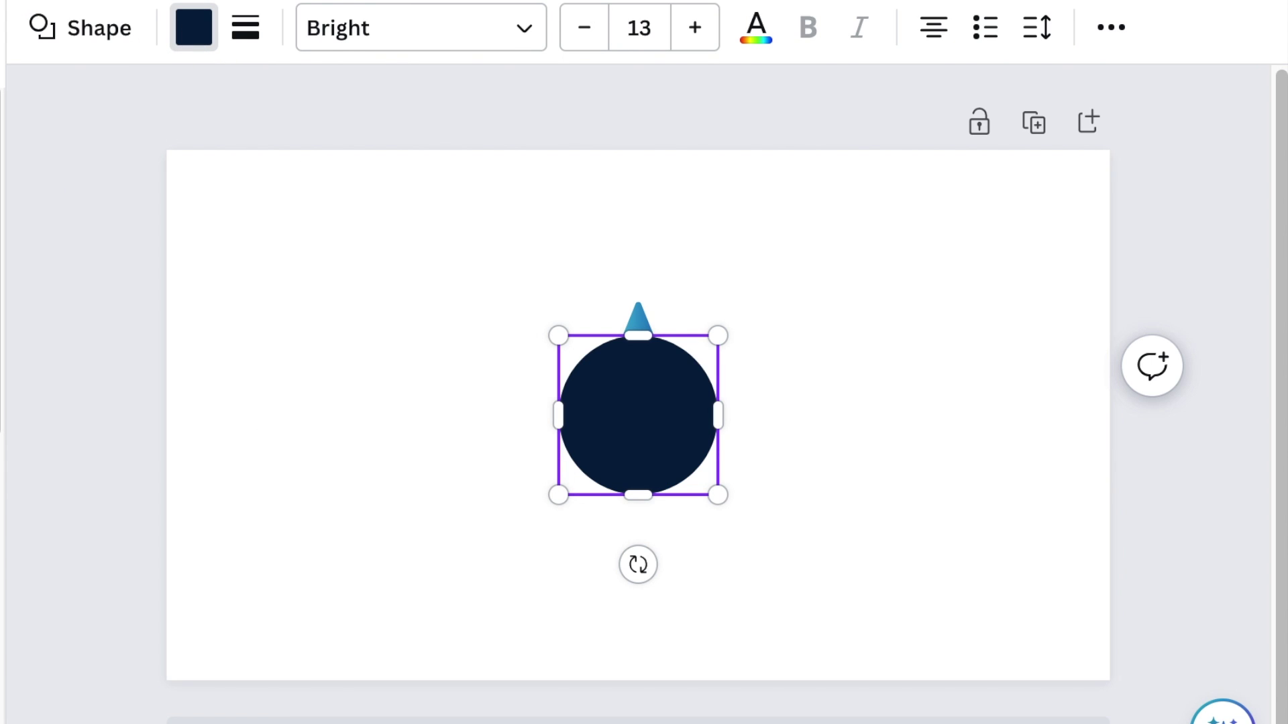
- Give the circle the same teal-blue gradient, then move and resize it under the triangle's base
{"action": "left_click", "coordinate": [540, 453]}
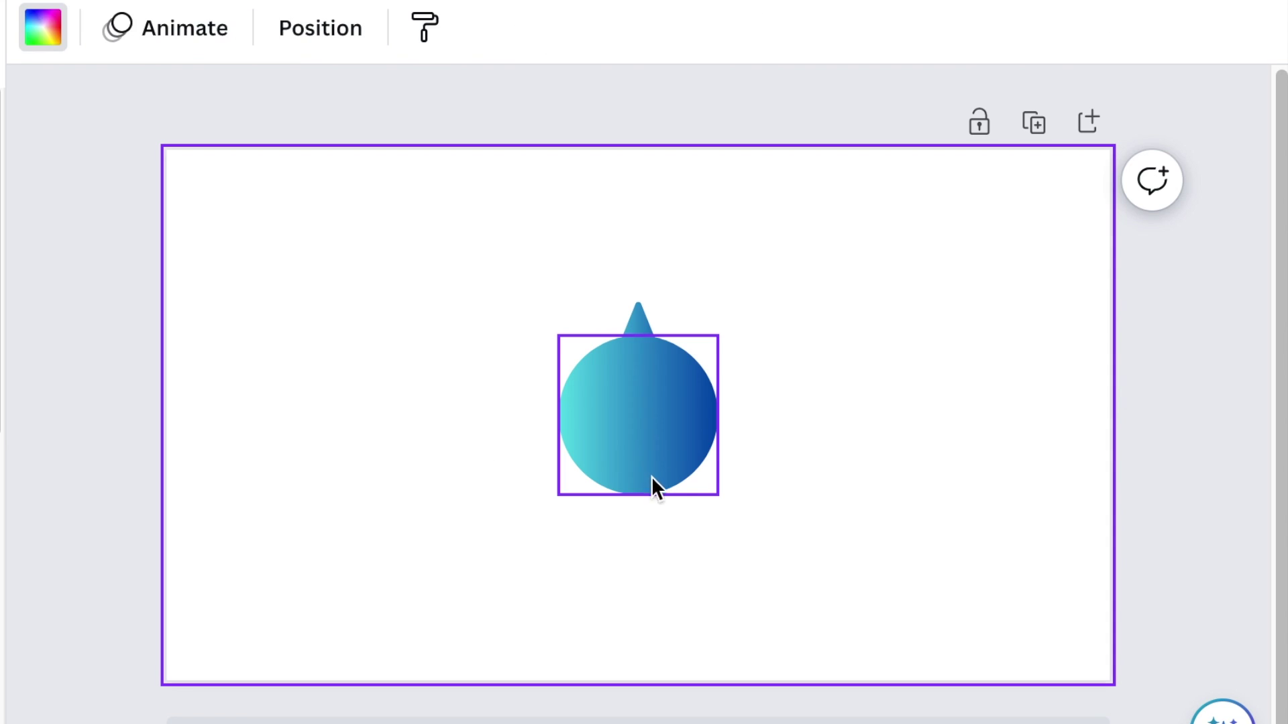
{"action": "left_click_drag", "start_coordinate": [651, 481], "coordinate": [655, 527]}
{"action": "mouse_move", "coordinate": [717, 570]}
{"action": "left_mouse_down"}
{"action": "mouse_move", "coordinate": [617, 460]}
{"action": "mouse_move", "coordinate": [638, 439]}
{"action": "left_mouse_up"}
{"action": "left_click", "coordinate": [760, 550]}
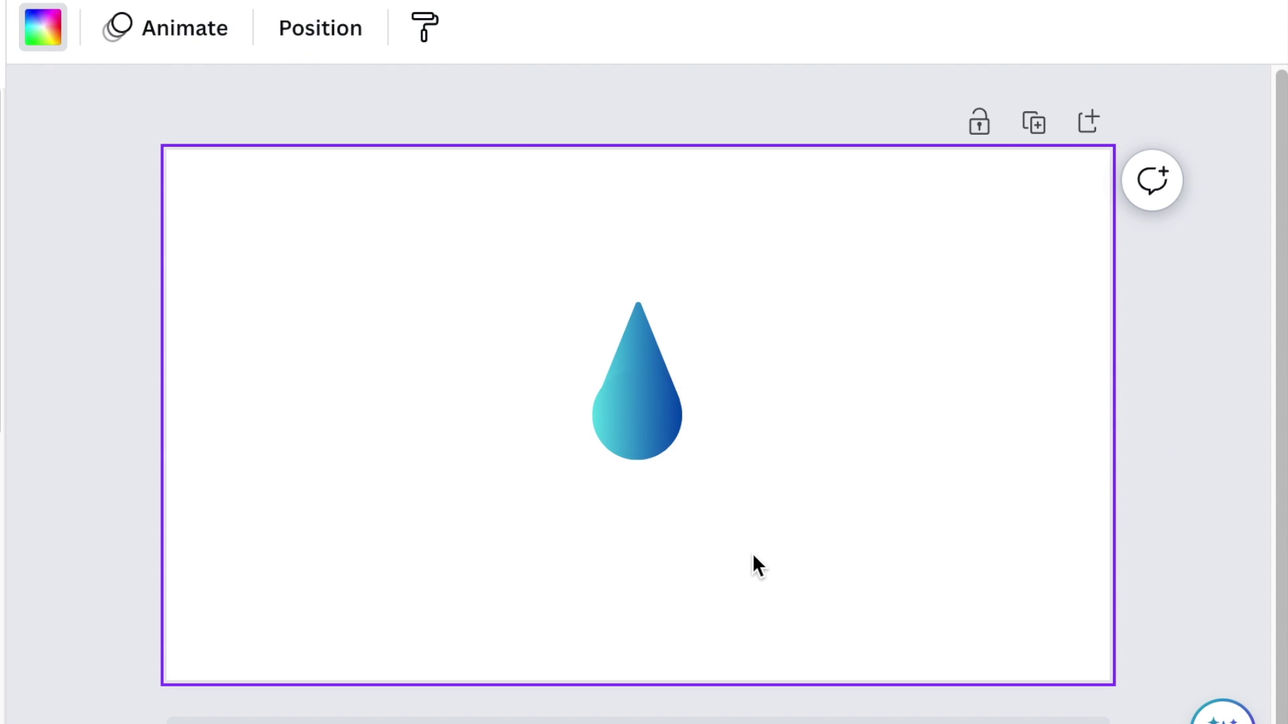
- Group the triangle and circle into one teardrop and duplicate it
{"action": "left_click_drag", "start_coordinate": [478, 243], "coordinate": [745, 525]}
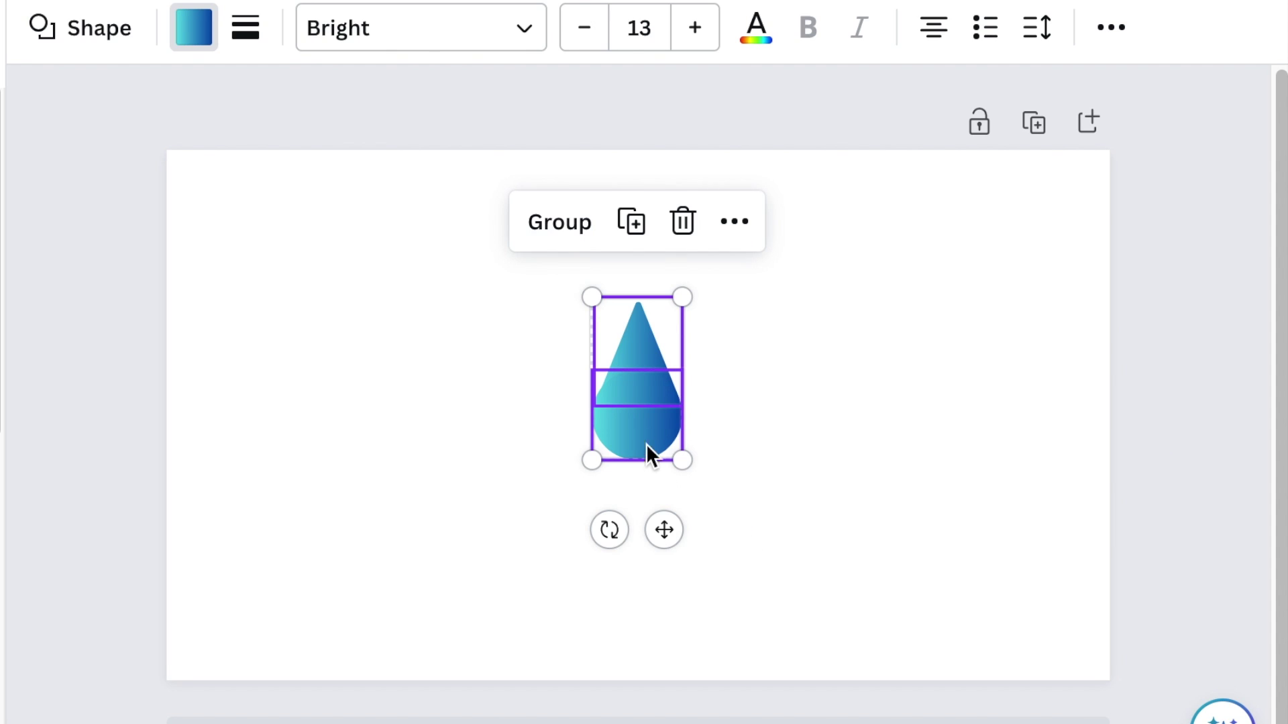
{"action": "left_click", "coordinate": [570, 224]}
{"action": "left_click", "coordinate": [665, 437]}
{"action": "mouse_move", "coordinate": [510, 405]}
{"action": "left_mouse_down"}
{"action": "mouse_move", "coordinate": [710, 477]}
{"action": "mouse_move", "coordinate": [814, 441]}
{"action": "mouse_move", "coordinate": [810, 453]}
{"action": "left_mouse_up"}
{"action": "left_click", "coordinate": [679, 250]}
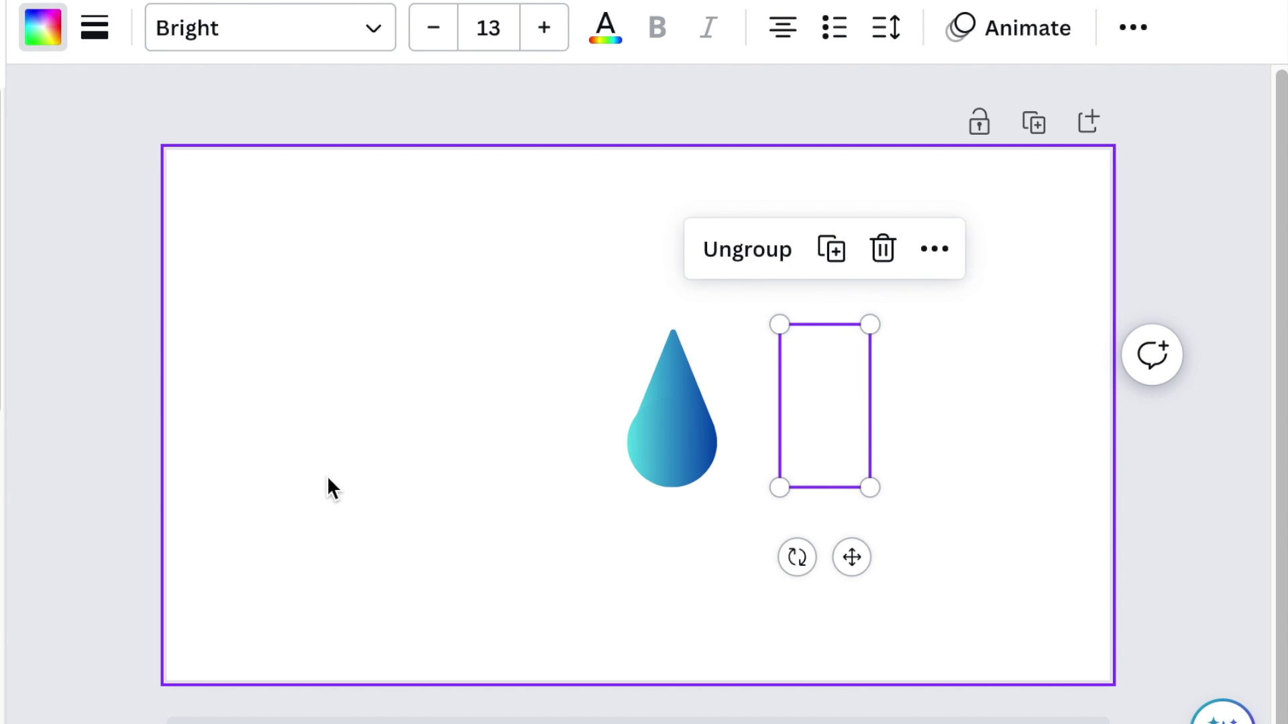
- Move the outline copy over the filled teardrop, narrow it to fit, and centre it
{"action": "left_click", "coordinate": [338, 509]}
{"action": "left_click", "coordinate": [820, 444]}
{"action": "left_click", "coordinate": [933, 463]}
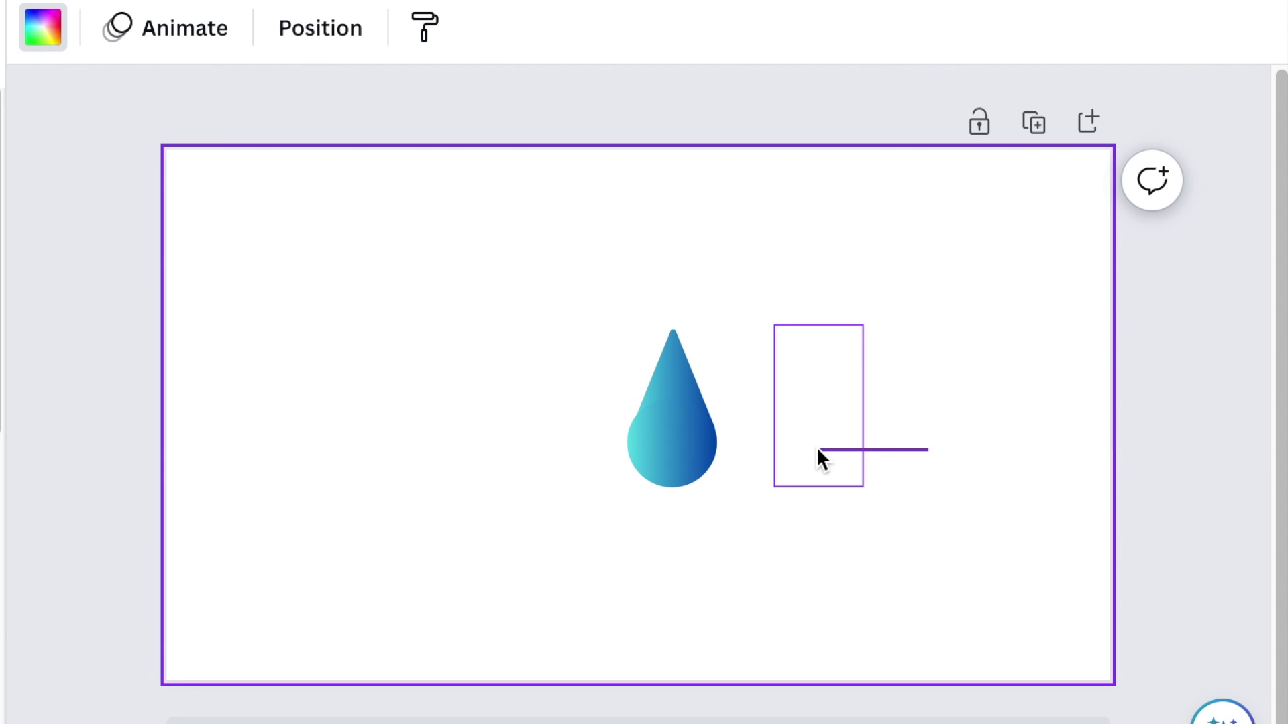
{"action": "left_click", "coordinate": [821, 451]}
{"action": "left_click_drag", "start_coordinate": [825, 450], "coordinate": [686, 446]}
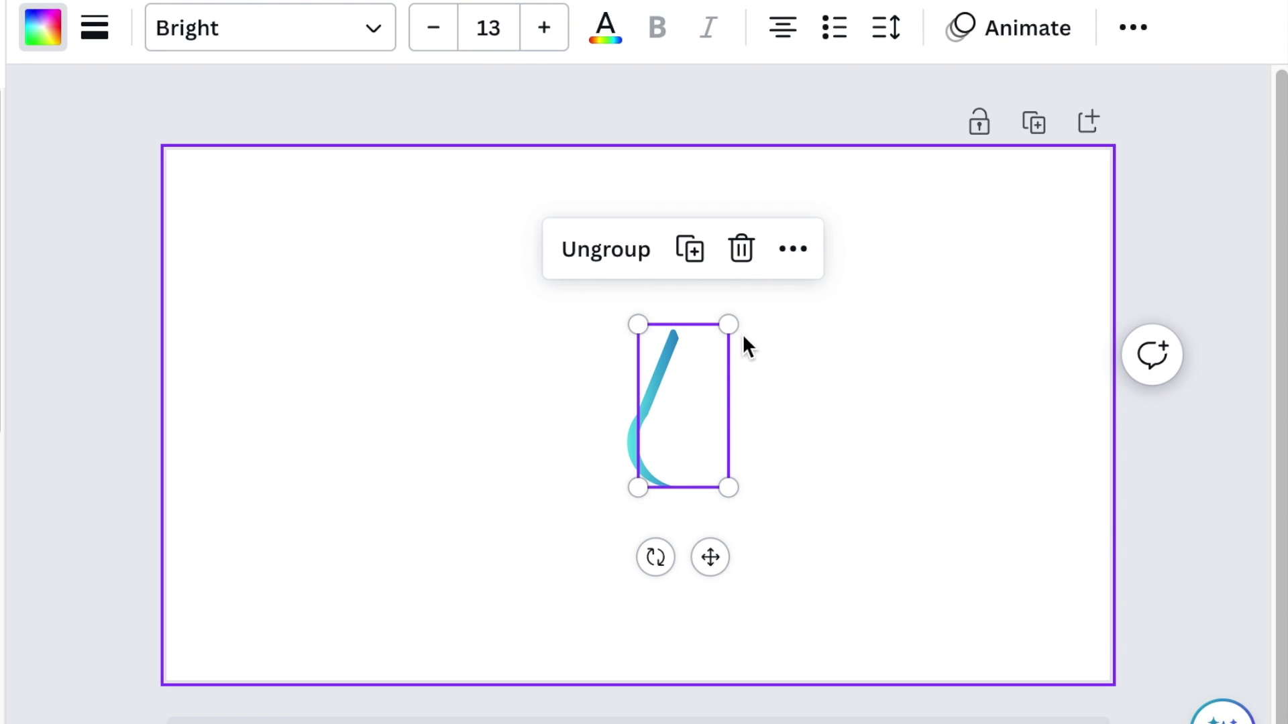
{"action": "left_click_drag", "start_coordinate": [728, 325], "coordinate": [715, 340]}
{"action": "left_click_drag", "start_coordinate": [661, 454], "coordinate": [661, 454]}
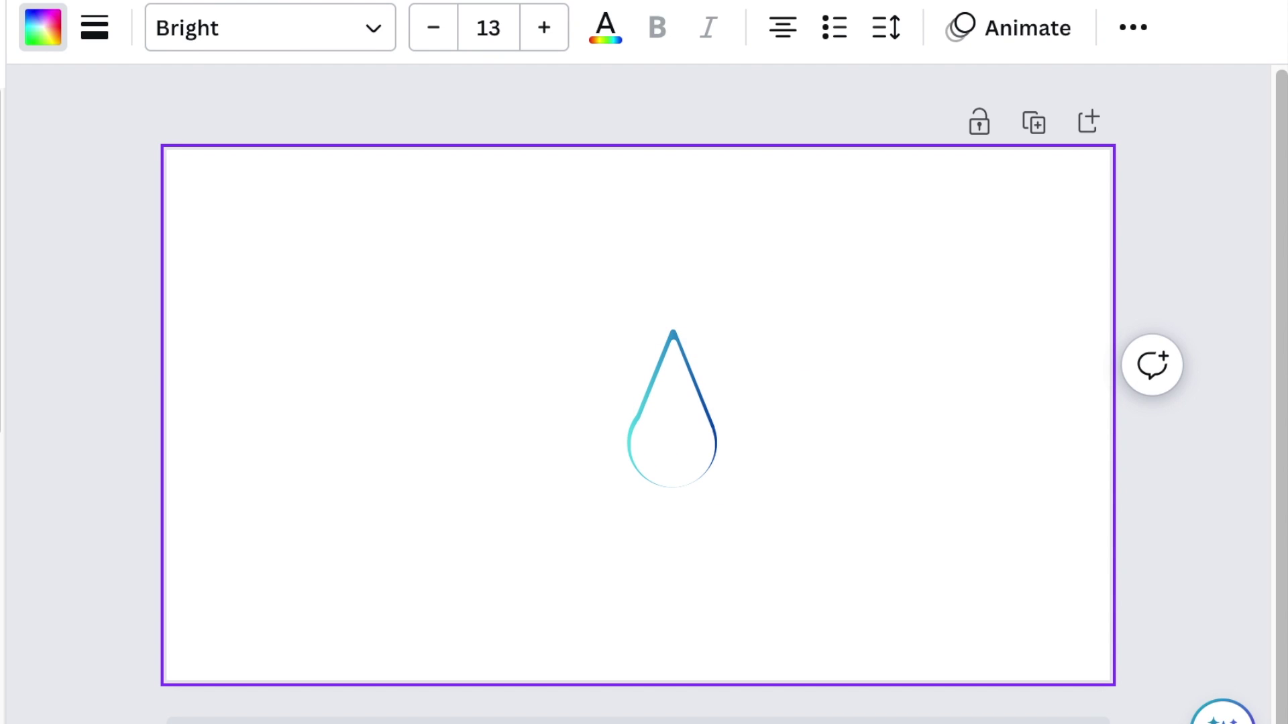
{"action": "left_click", "coordinate": [891, 525]}
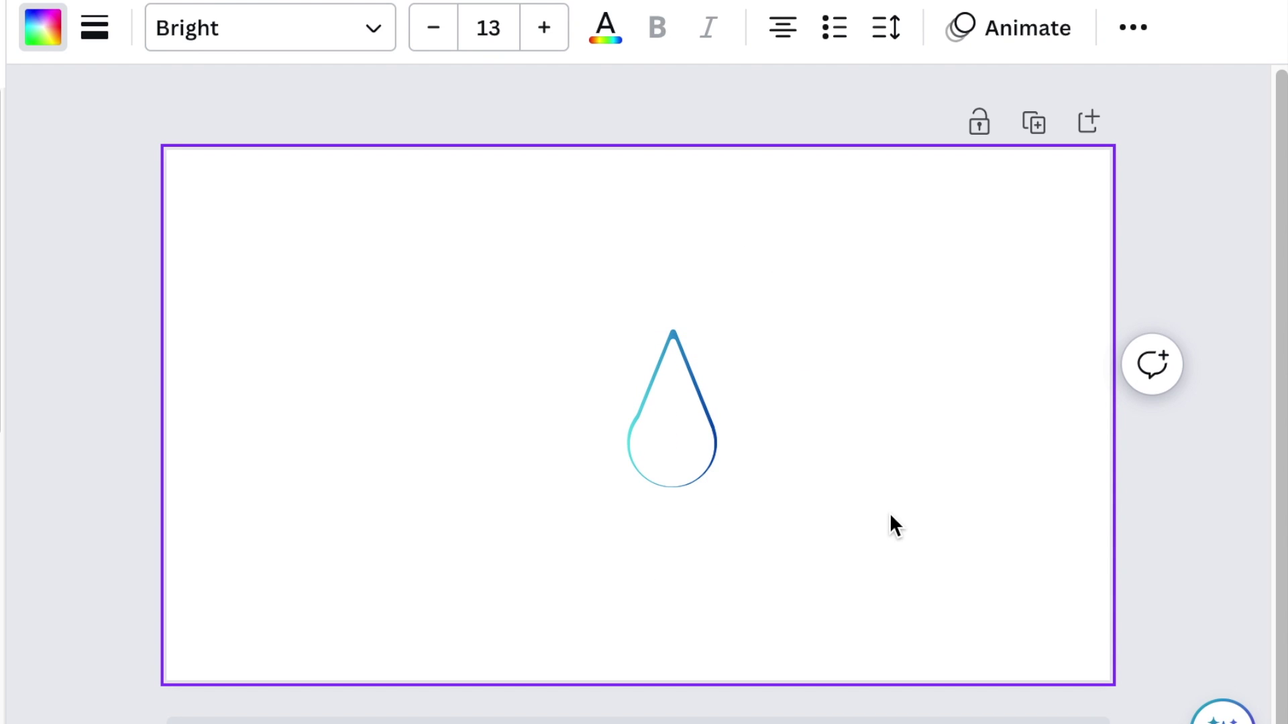
{"action": "scroll", "coordinate": [634, 443], "scroll_direction": "up", "scroll_amount": 5}
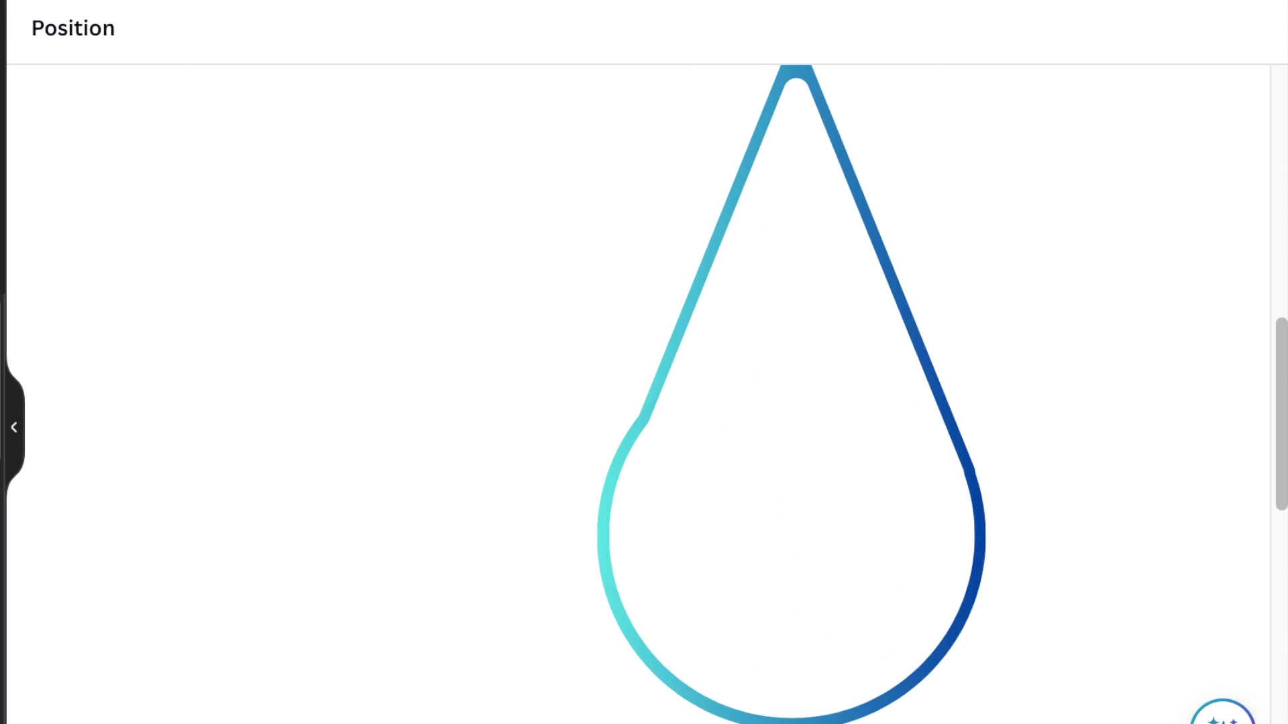
{"action": "scroll", "coordinate": [634, 443], "scroll_direction": "up", "scroll_amount": 1}
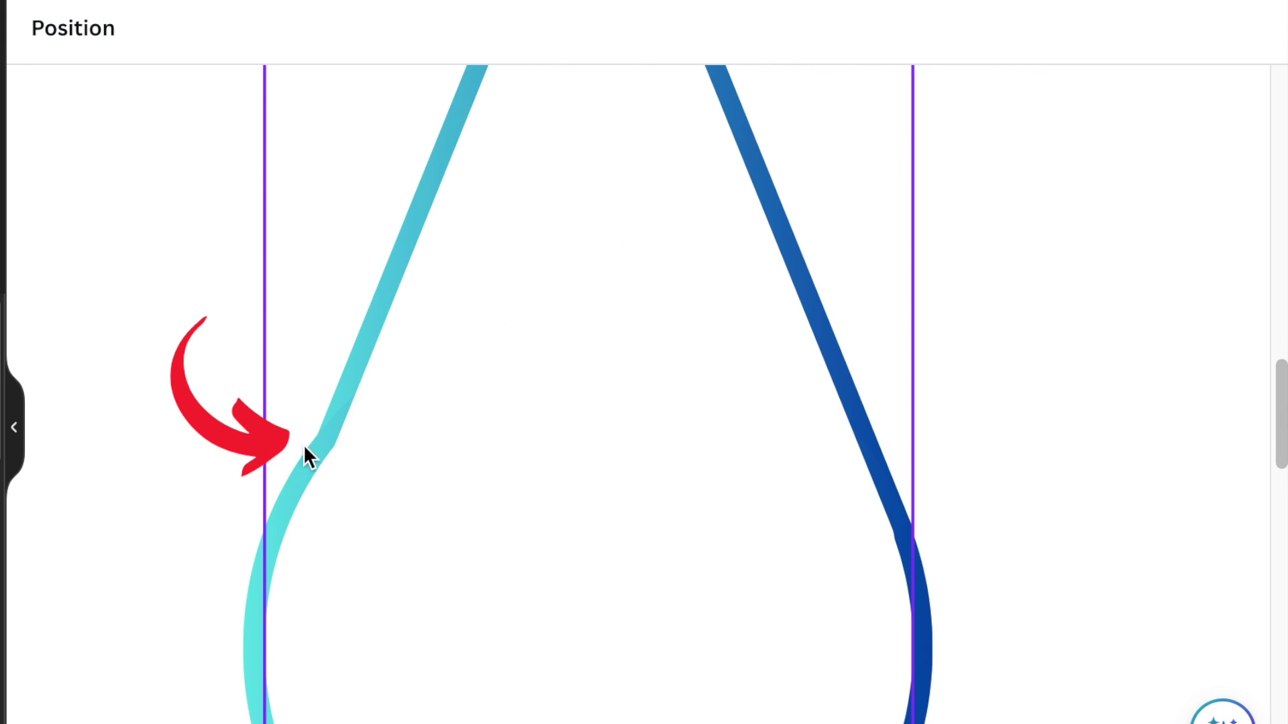
- Ungroup the teardrop into its separate triangle and circle parts
{"action": "left_click", "coordinate": [319, 463]}
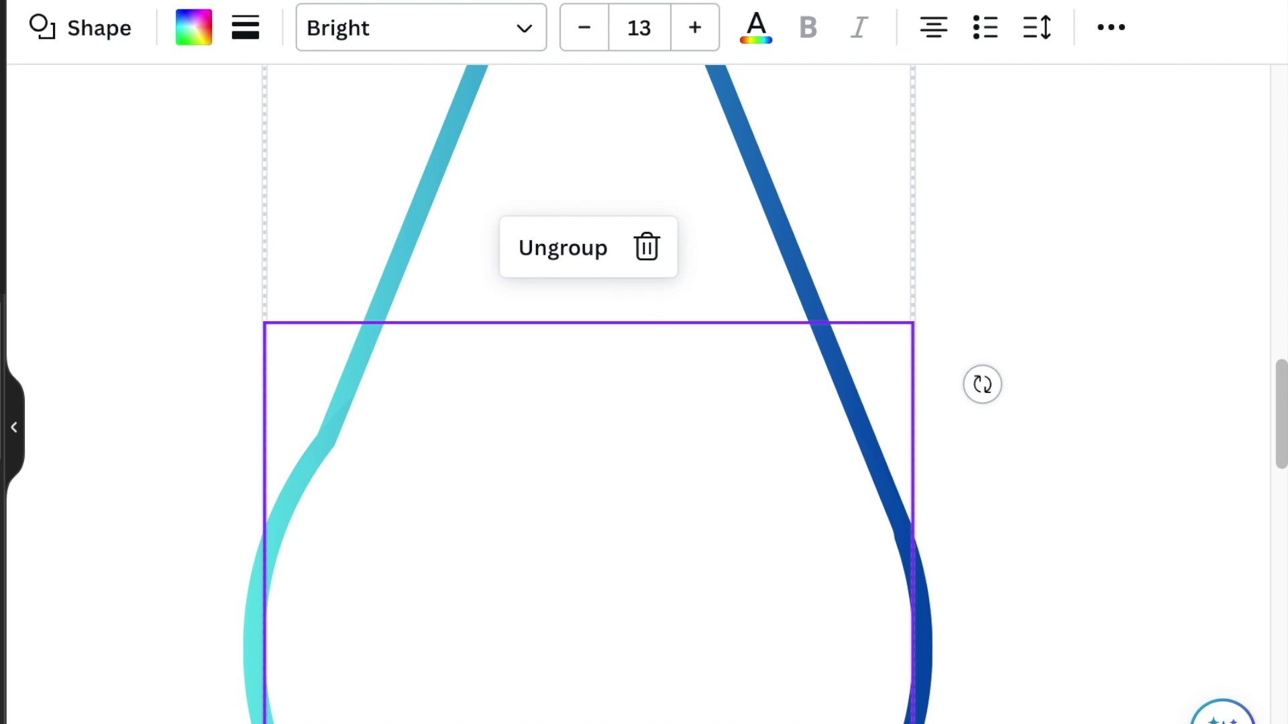
{"action": "left_click", "coordinate": [1110, 634]}
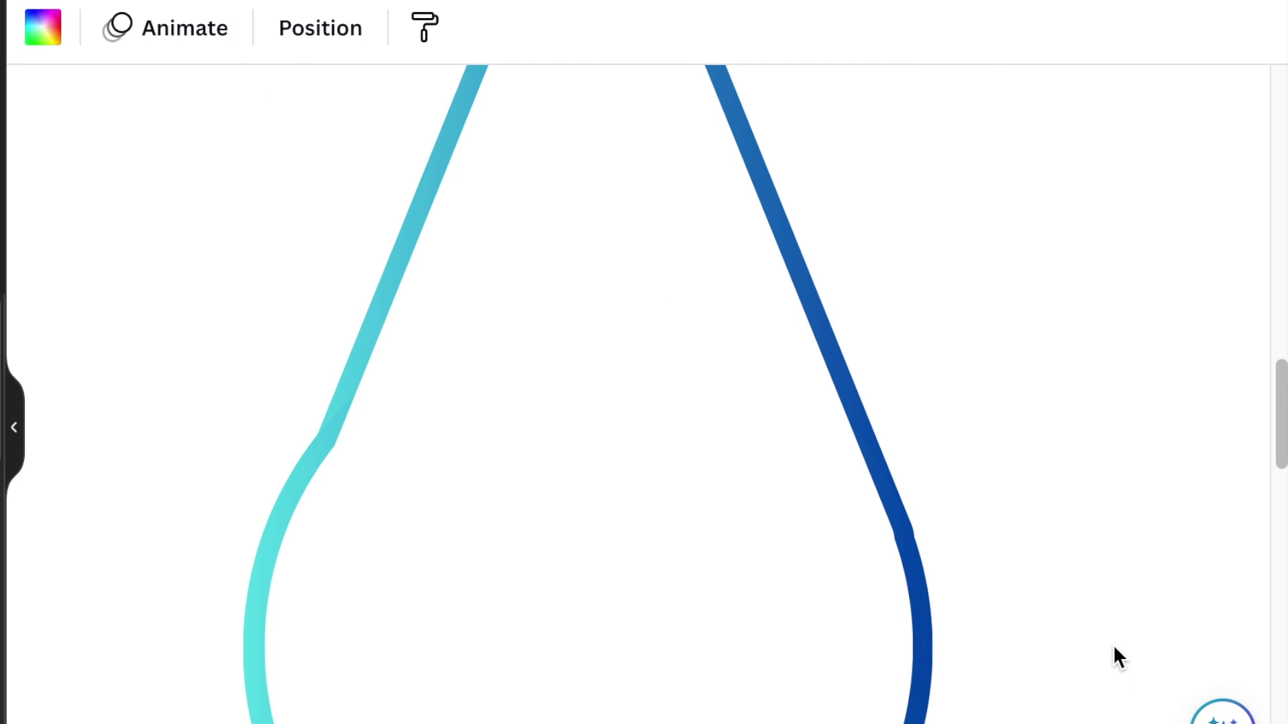
{"action": "left_click", "coordinate": [893, 534]}
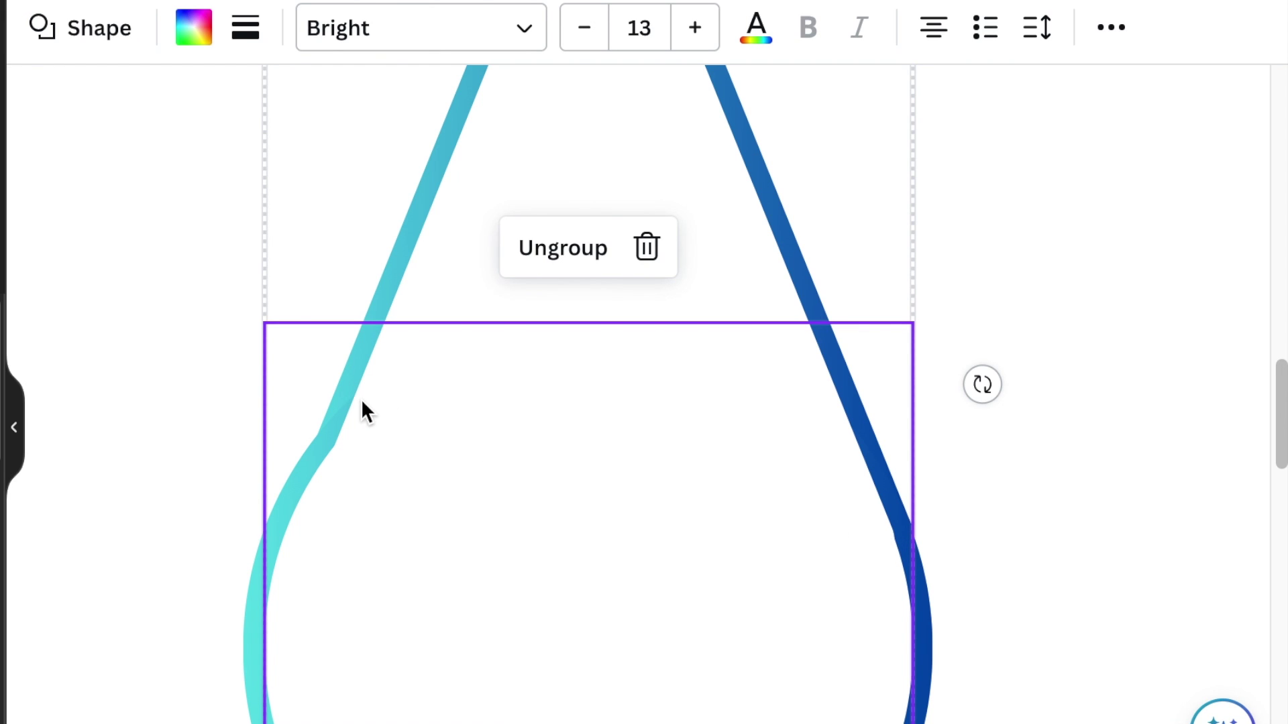
{"action": "left_click", "coordinate": [582, 252]}
{"action": "left_click", "coordinate": [1124, 500]}
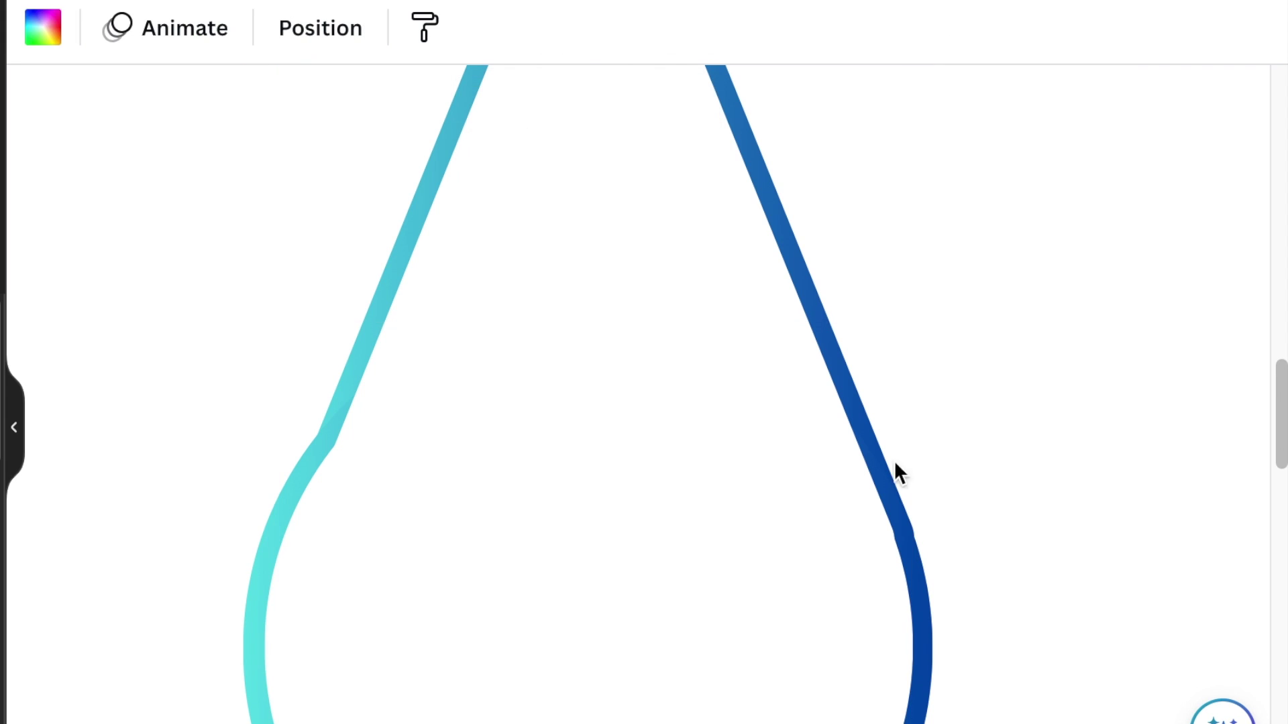
- Widen the triangle part until its edges meet the circle's curve
{"action": "left_click", "coordinate": [495, 284]}
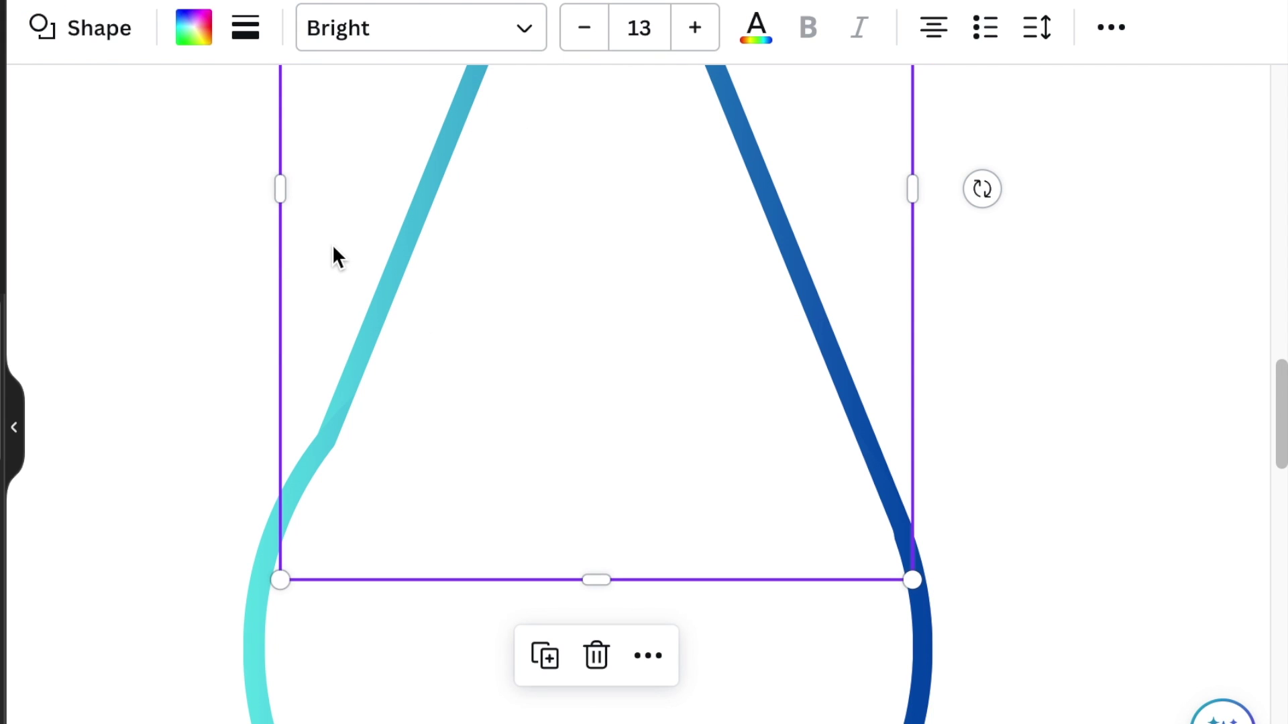
{"action": "left_click_drag", "start_coordinate": [279, 192], "coordinate": [281, 191]}
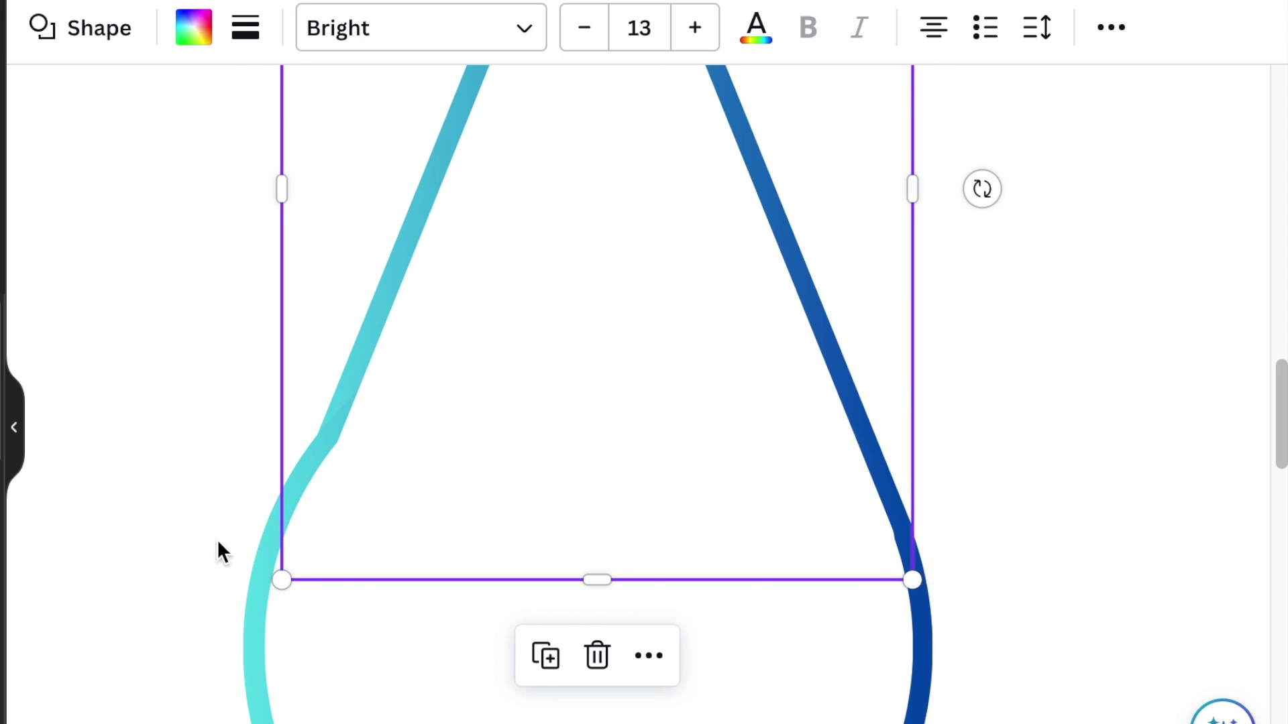
{"action": "left_click", "coordinate": [450, 252]}
{"action": "left_click", "coordinate": [167, 366]}
{"action": "left_click", "coordinate": [302, 173]}
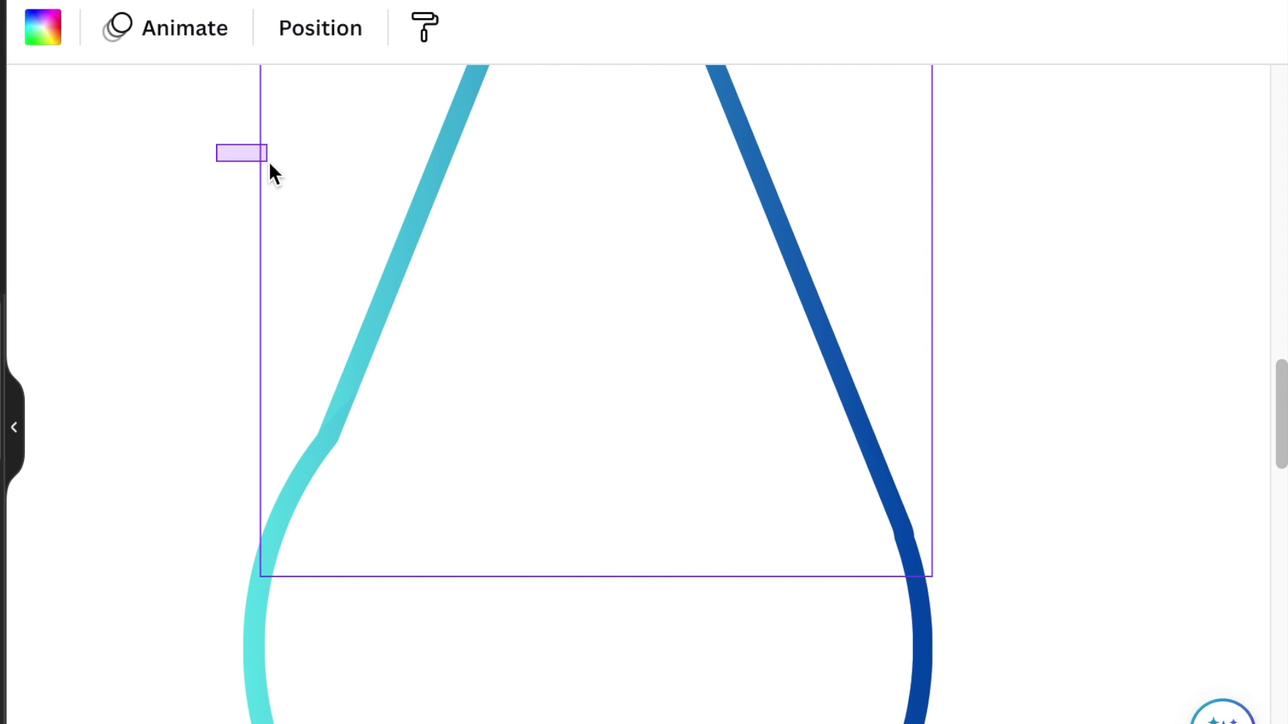
{"action": "left_click_drag", "start_coordinate": [259, 161], "coordinate": [242, 161]}
{"action": "left_click", "coordinate": [144, 303]}
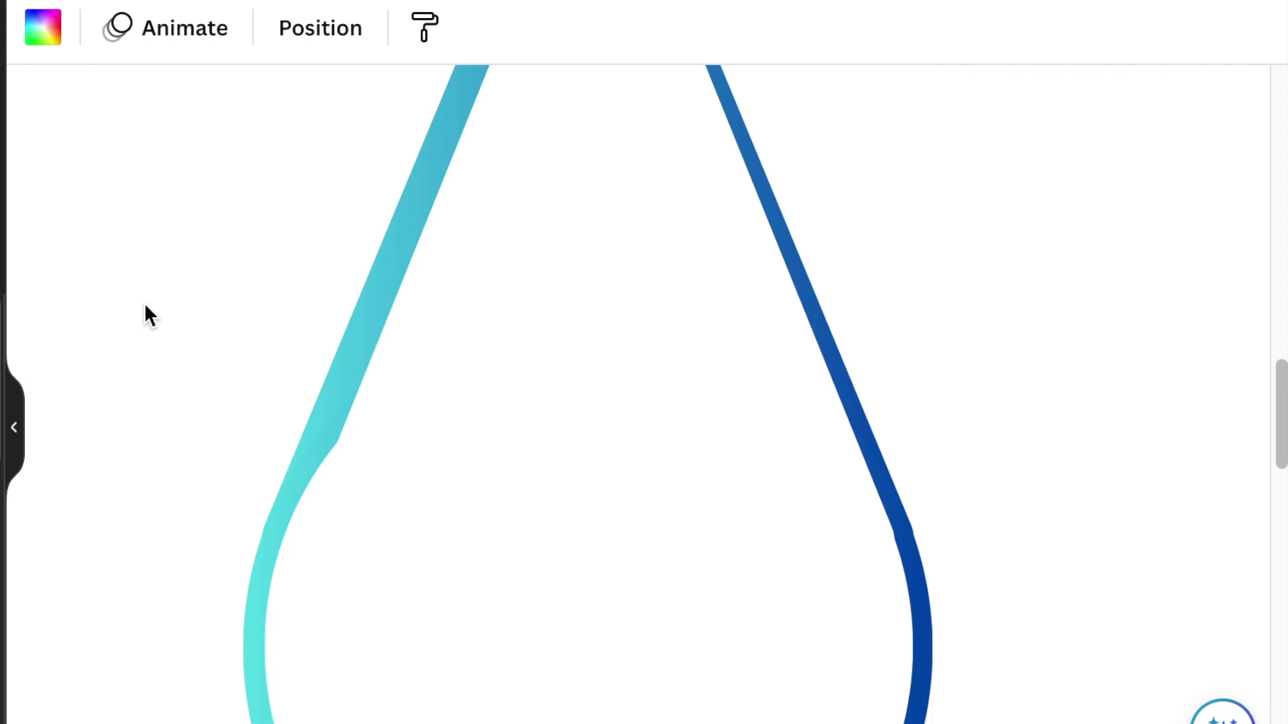
{"action": "left_click", "coordinate": [439, 274]}
{"action": "left_click_drag", "start_coordinate": [279, 191], "coordinate": [267, 184]}
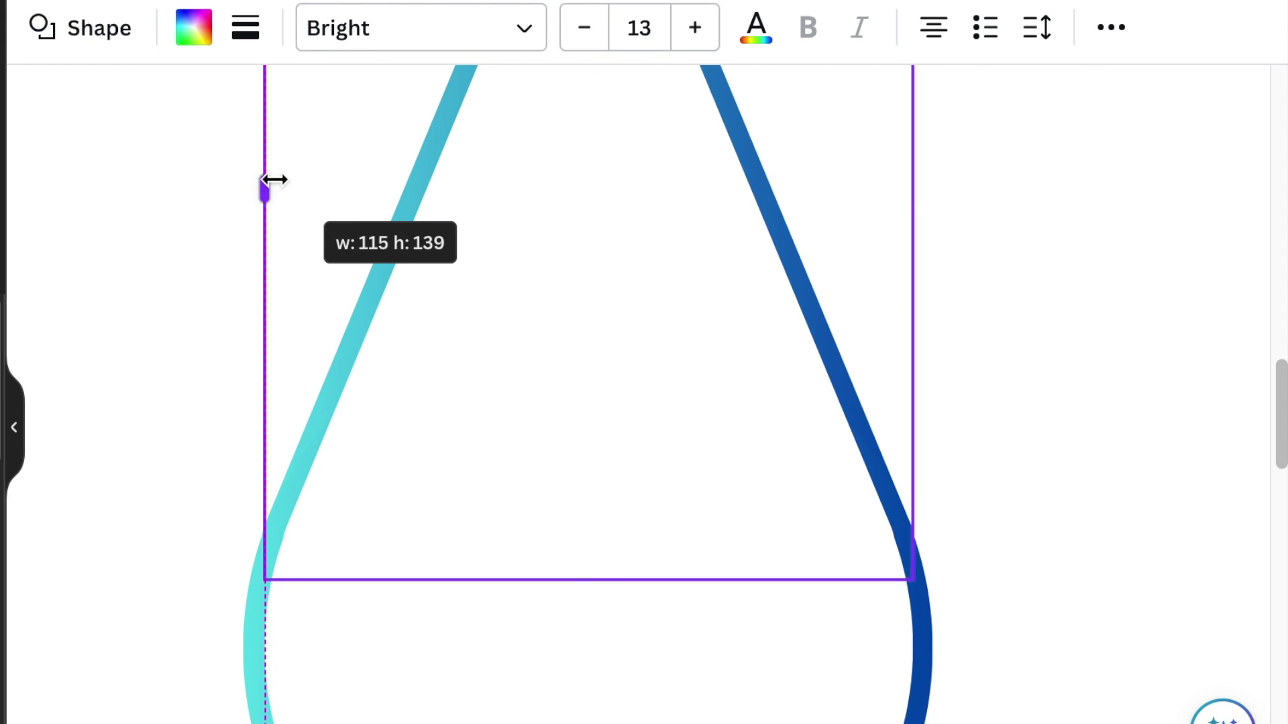
{"action": "left_click", "coordinate": [139, 355]}
{"action": "scroll", "coordinate": [664, 443], "scroll_direction": "down", "scroll_amount": 5}
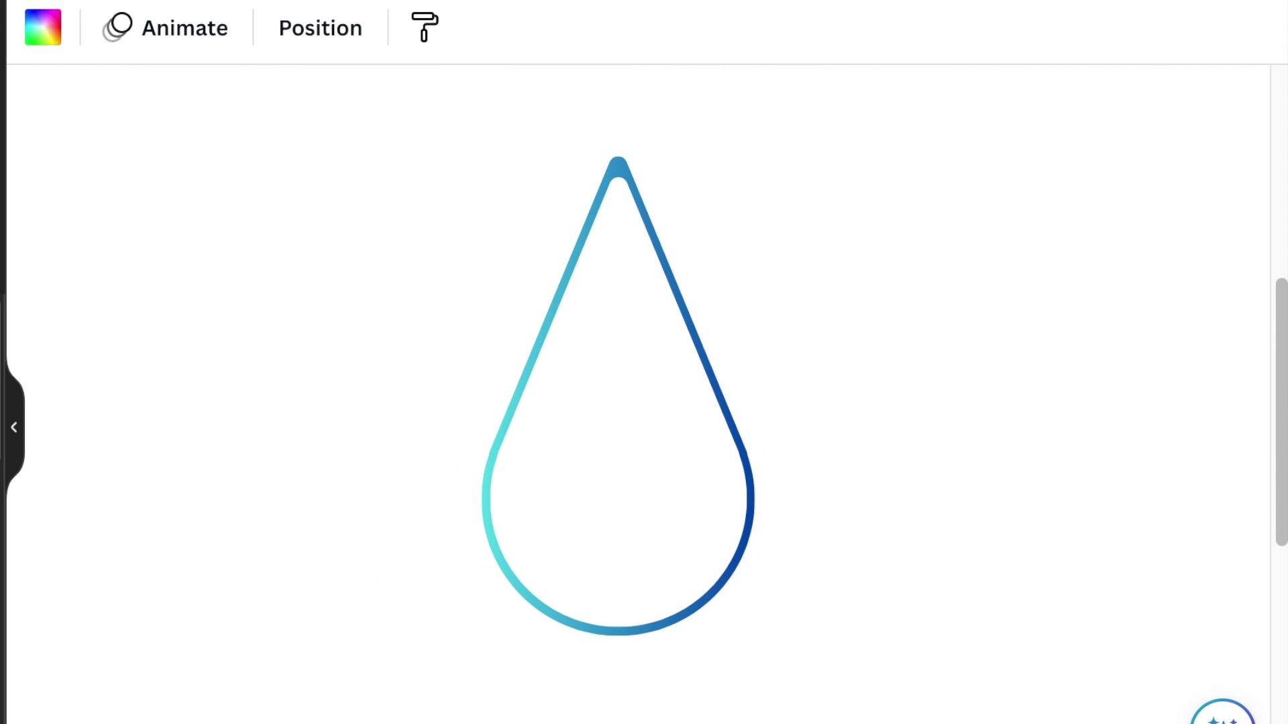
{"action": "scroll", "coordinate": [664, 443], "scroll_direction": "up", "scroll_amount": 2}
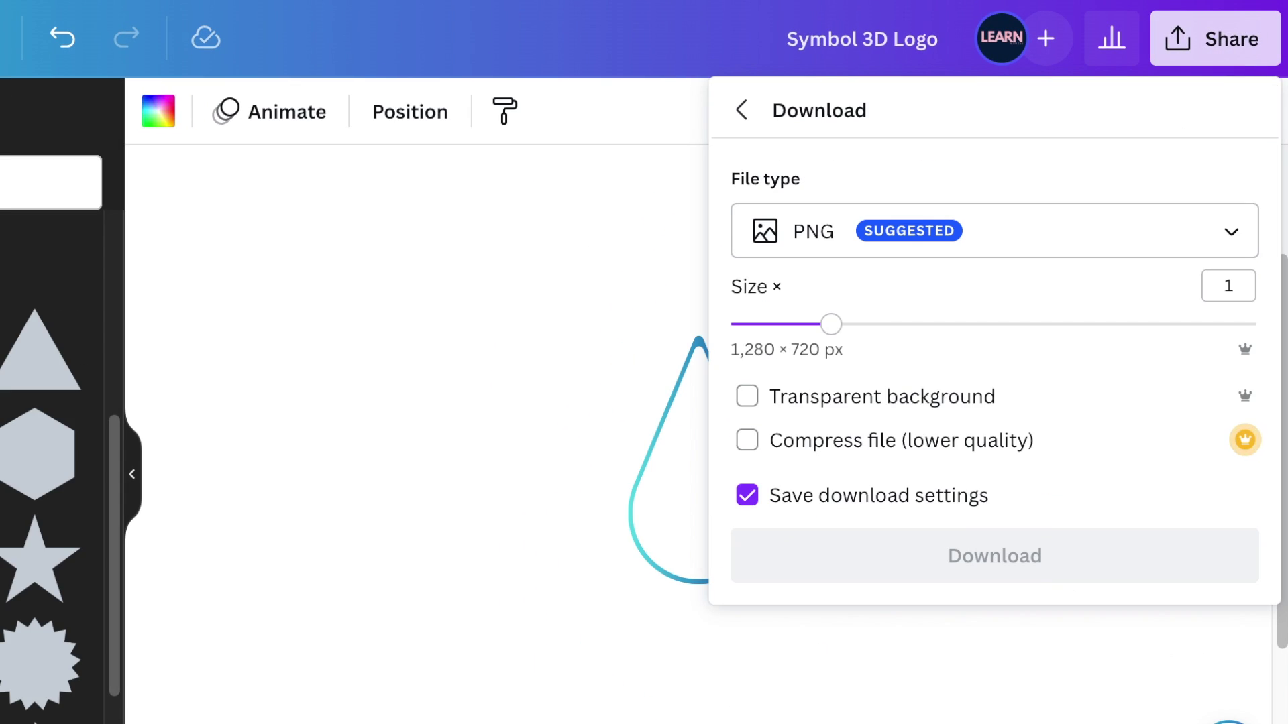
- Download the teardrop as a transparent-background PNG and close the downloads list
{"action": "left_click", "coordinate": [748, 397]}
{"action": "left_click", "coordinate": [1036, 559]}
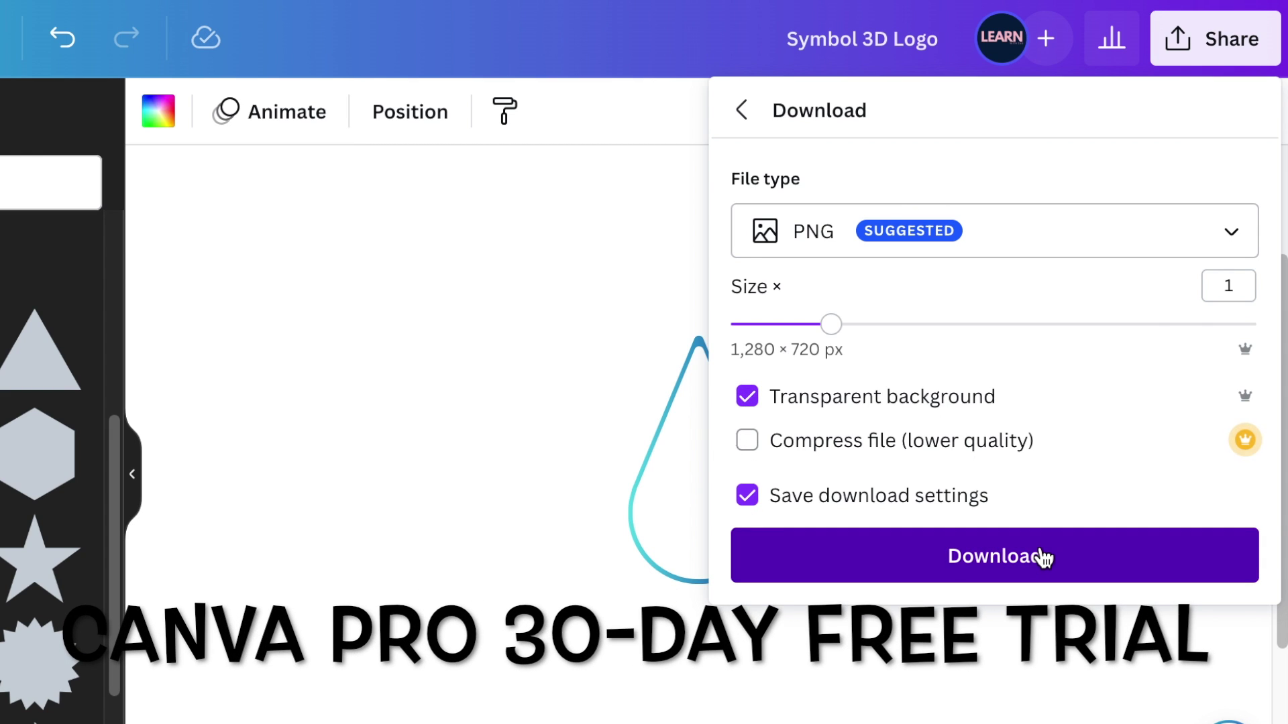
{"action": "left_click", "coordinate": [1042, 558]}
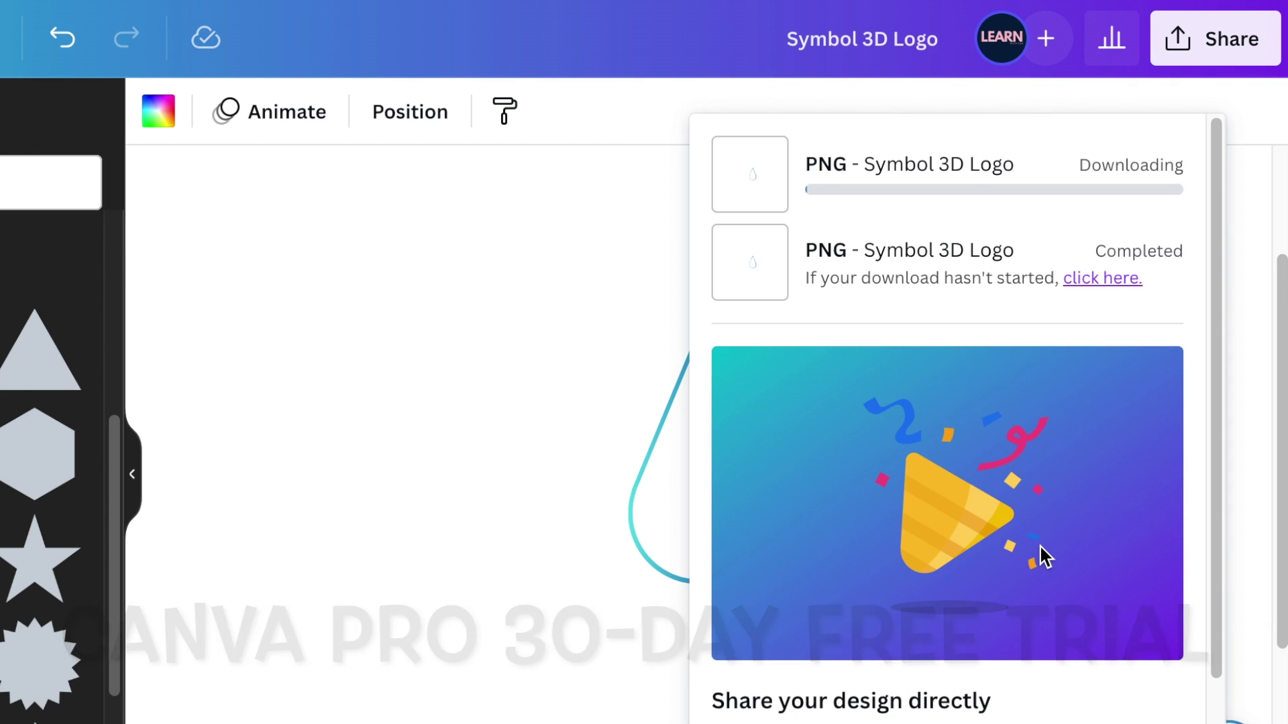
{"action": "left_click", "coordinate": [383, 427]}
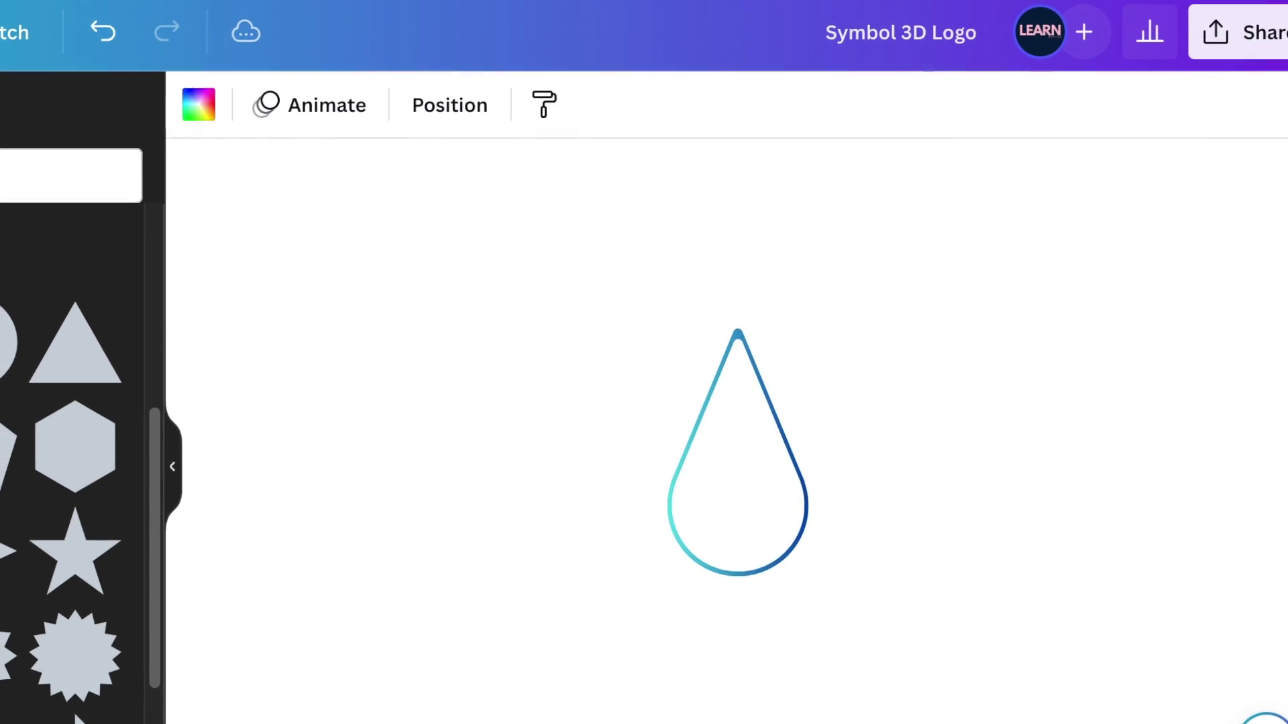
{"action": "scroll", "coordinate": [802, 605], "scroll_direction": "down", "scroll_amount": 3}
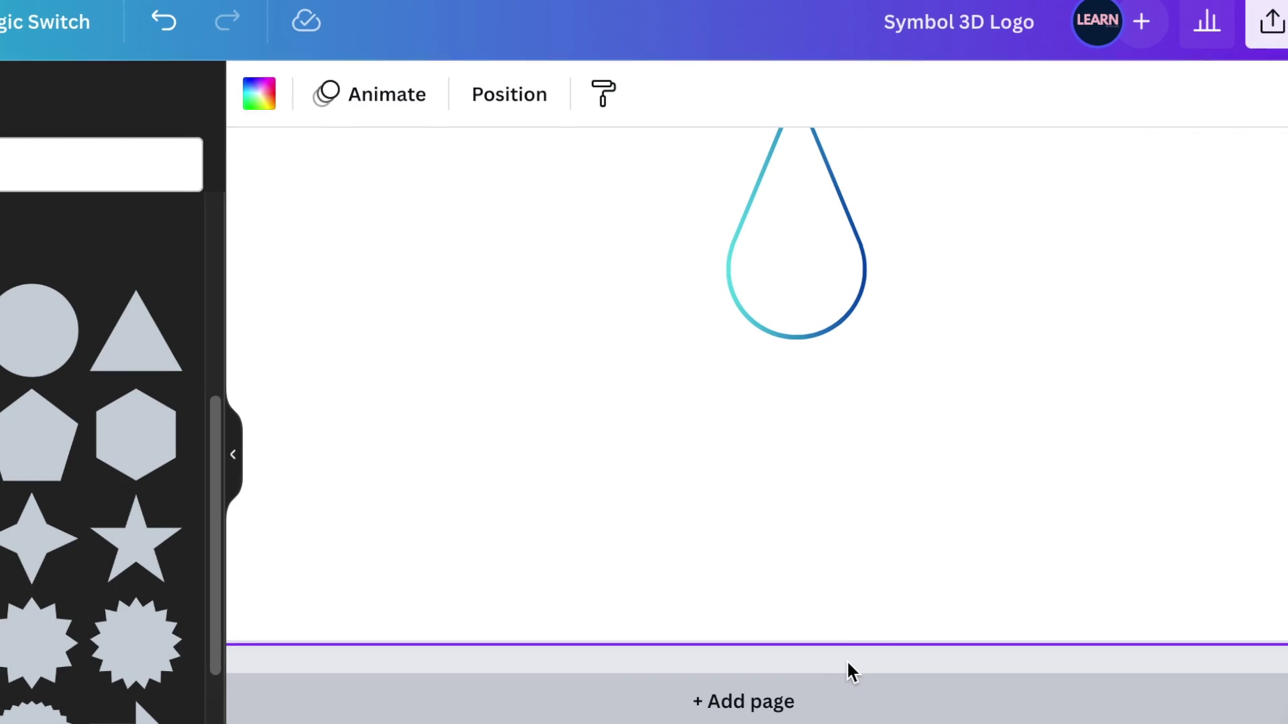
- Delete the drop, add a second page, and drag the downloaded teardrop PNG onto it
{"action": "key", "text": "Delete"}
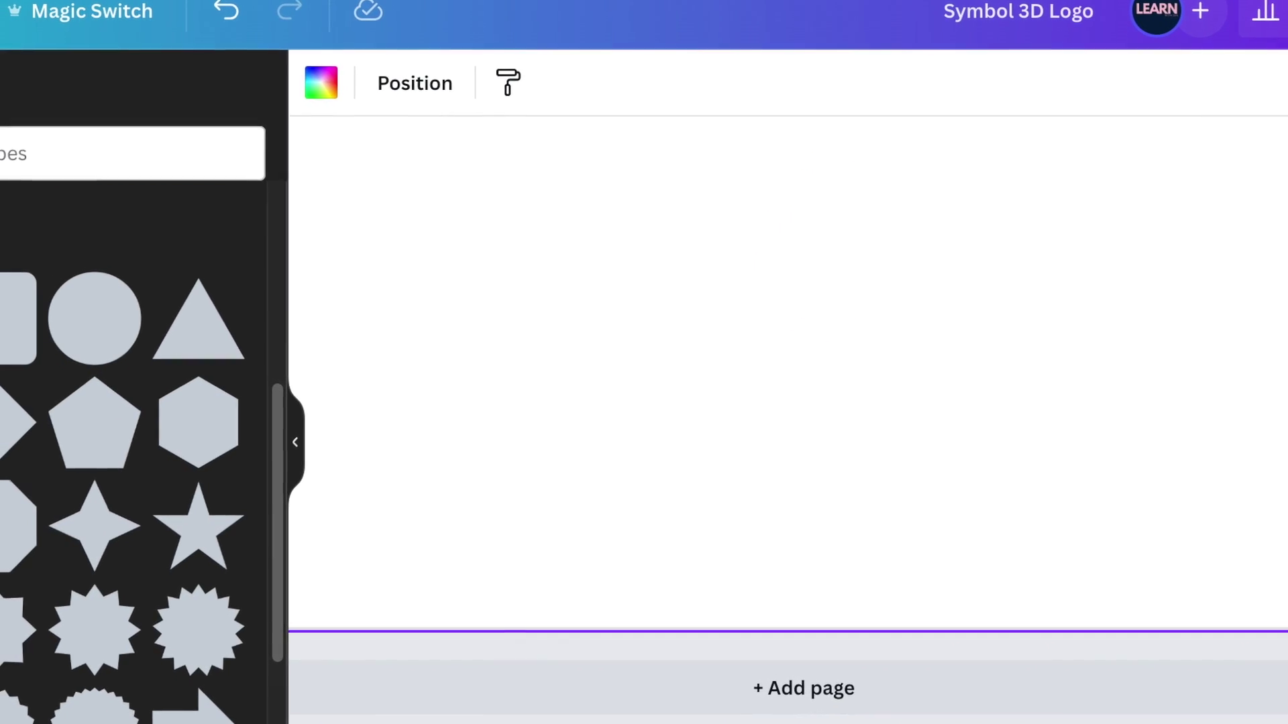
{"action": "left_click", "coordinate": [942, 682]}
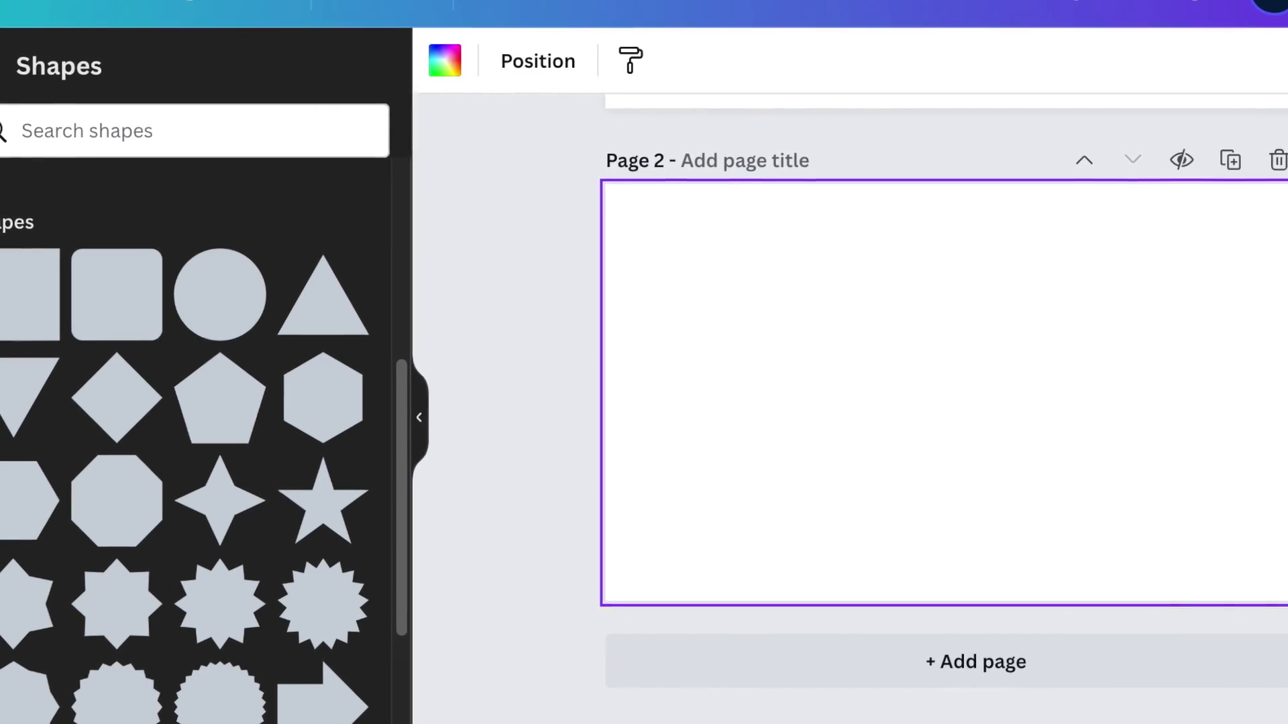
{"action": "left_click_drag", "start_coordinate": [1216, 31], "coordinate": [994, 392]}
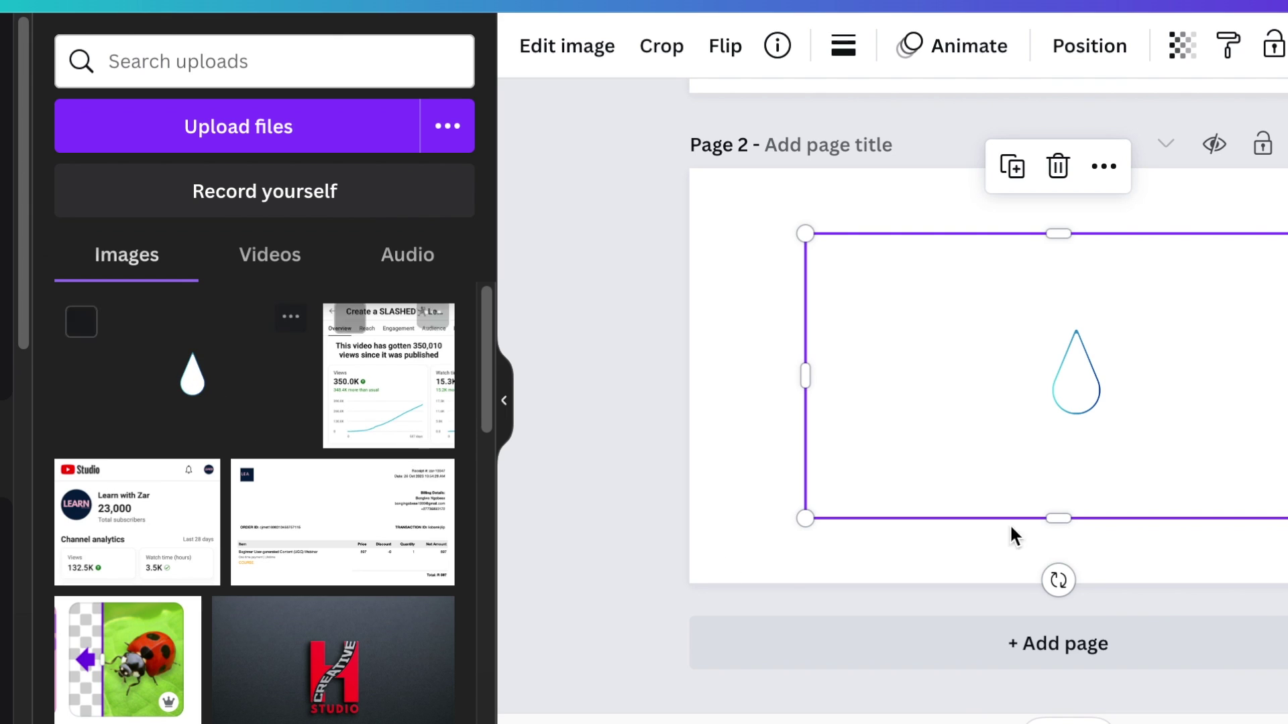
- Remove the teardrop image's white background with BG Remover and apply it
{"action": "left_click", "coordinate": [591, 58]}
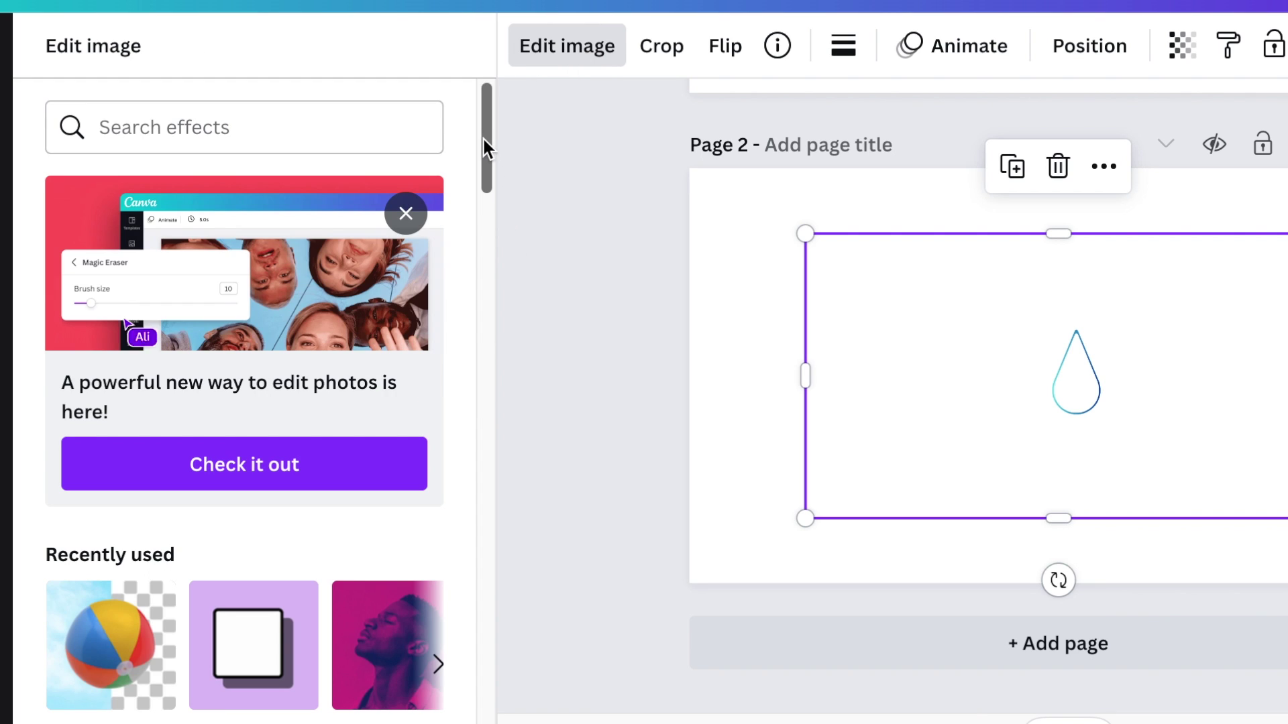
{"action": "left_click_drag", "start_coordinate": [485, 140], "coordinate": [486, 222]}
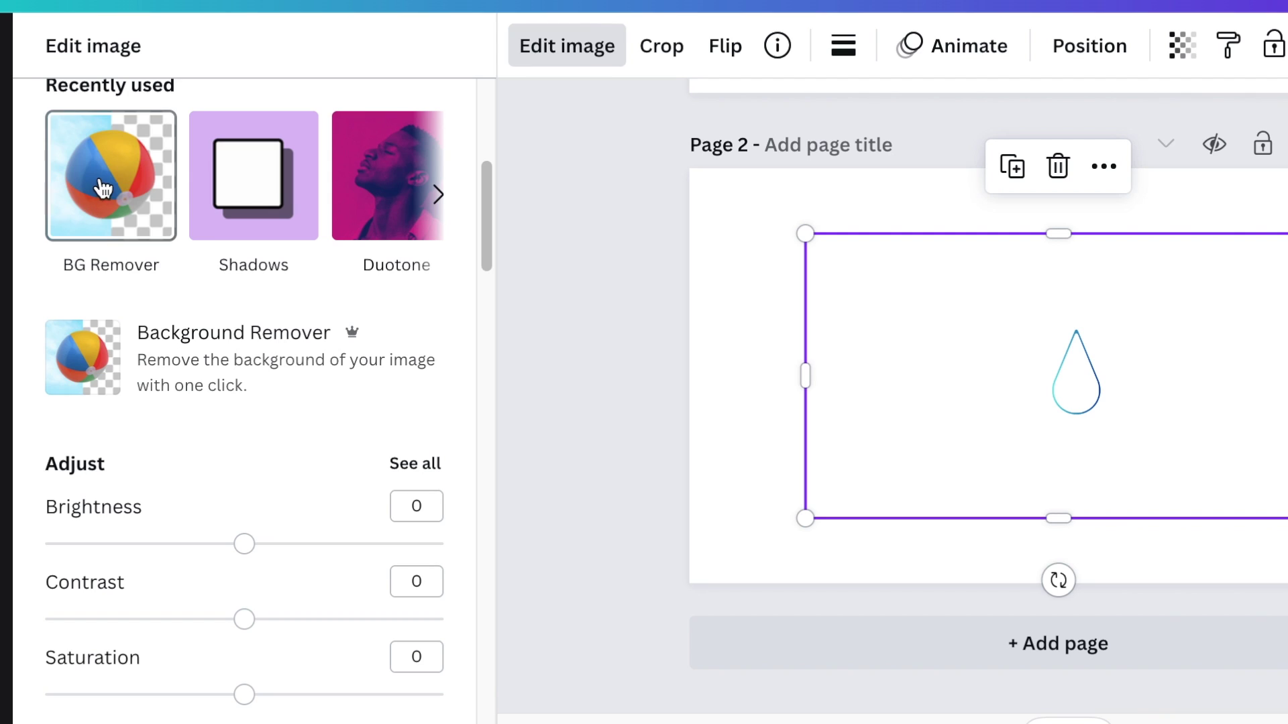
{"action": "left_click", "coordinate": [115, 194]}
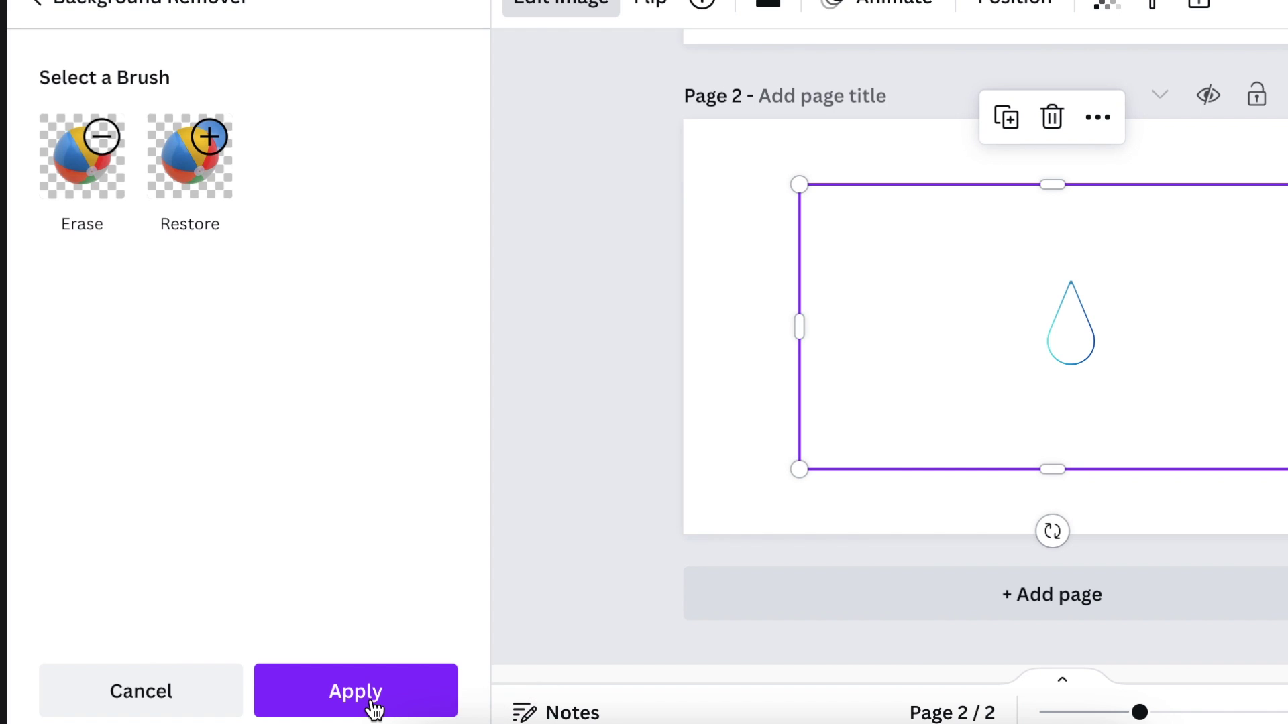
{"action": "left_click", "coordinate": [373, 709]}
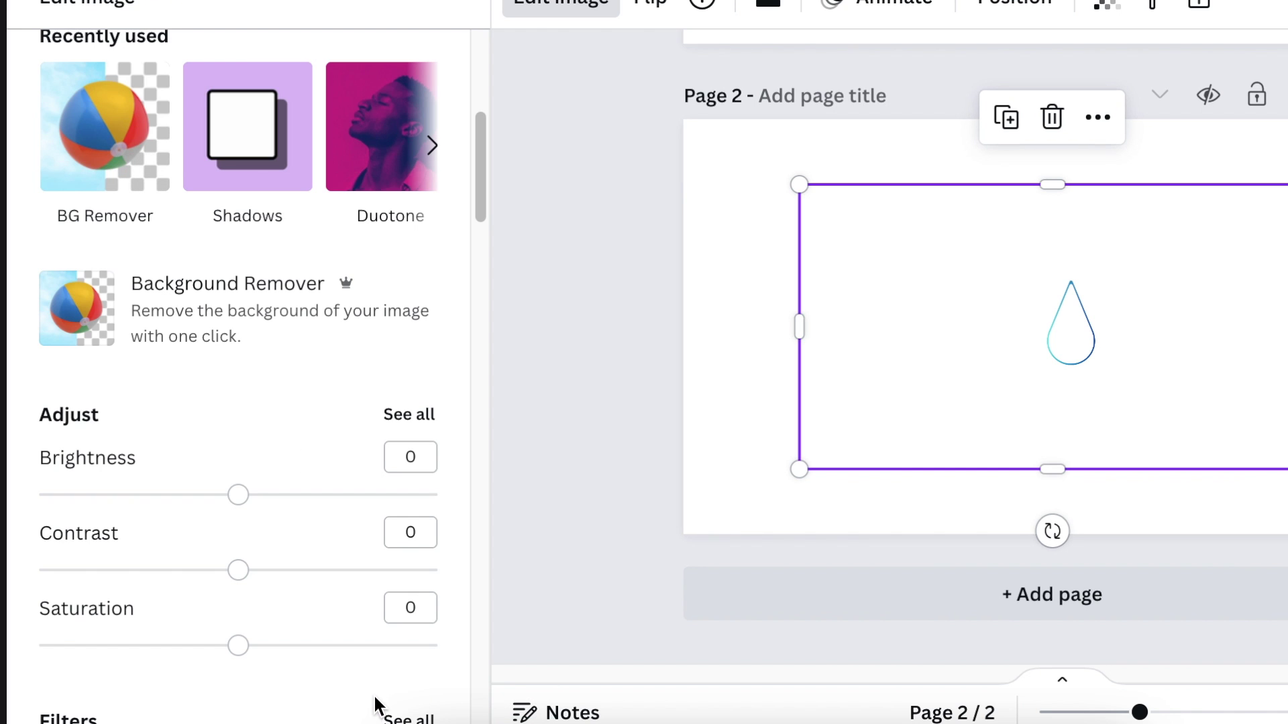
{"action": "left_click", "coordinate": [738, 377]}
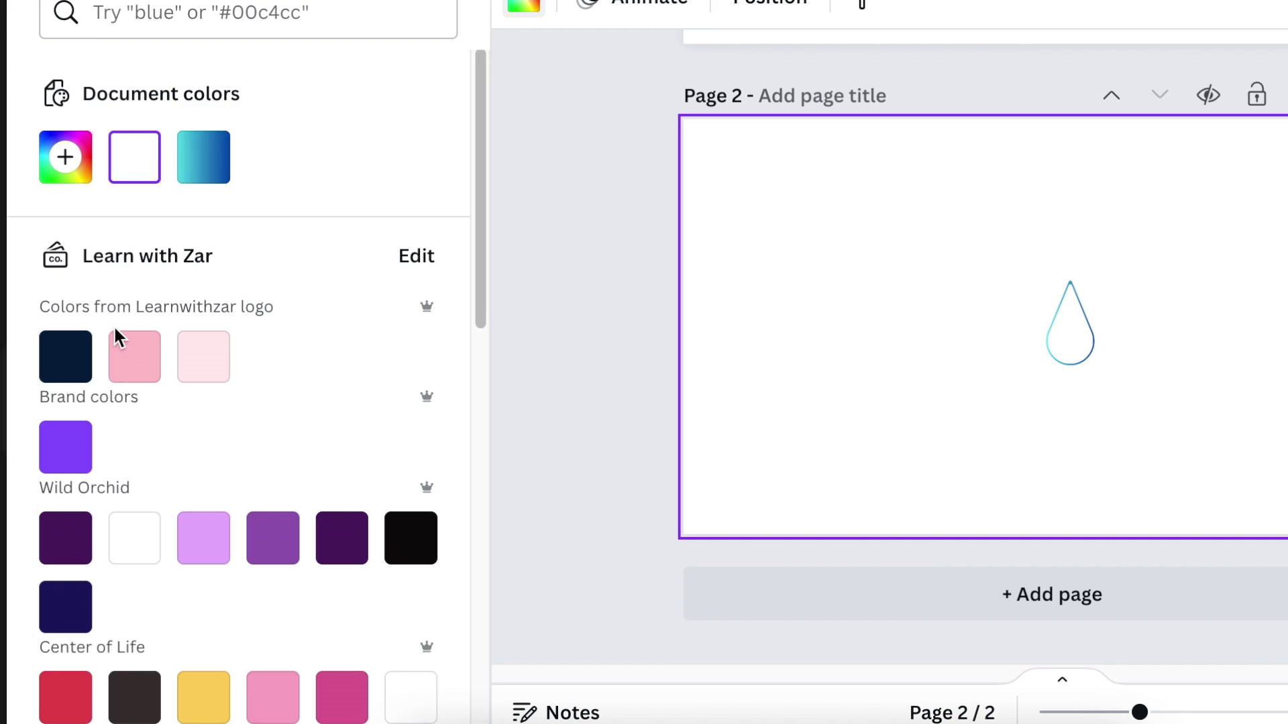
- Make page 2 dark navy, crop the teardrop image tightly, move it left, and duplicate it
{"action": "left_click", "coordinate": [65, 356]}
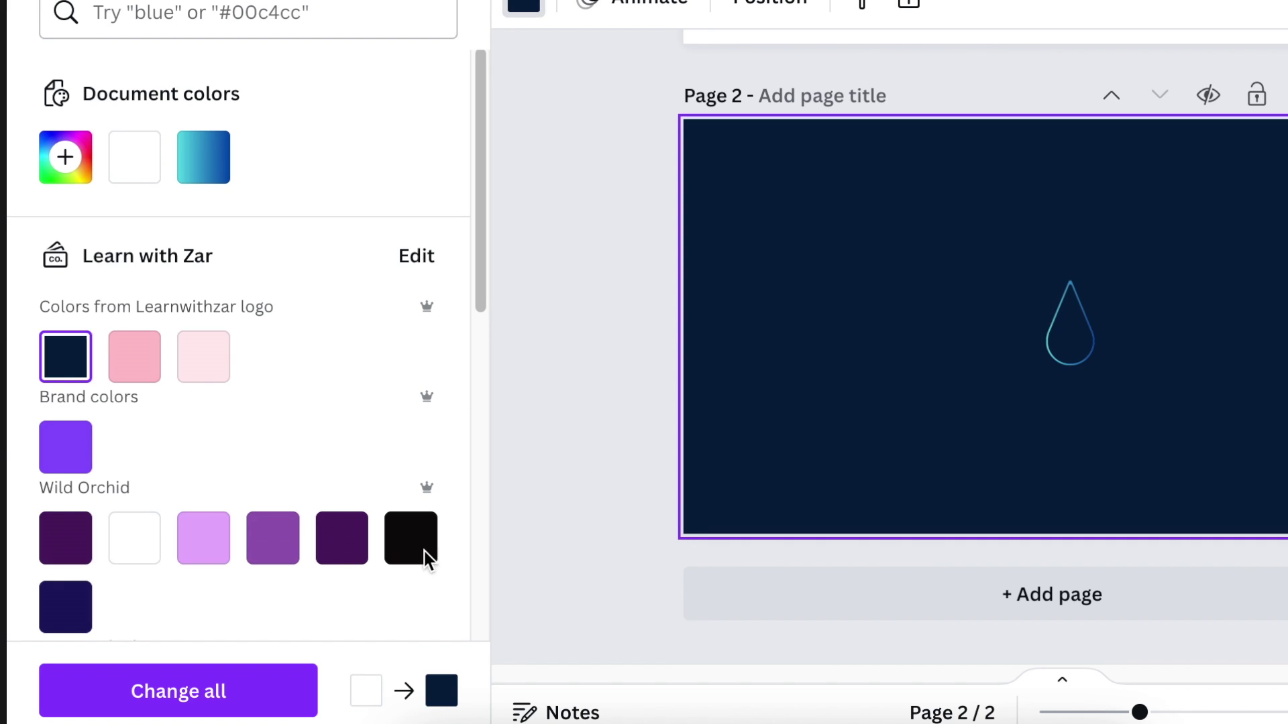
{"action": "left_click", "coordinate": [1085, 348]}
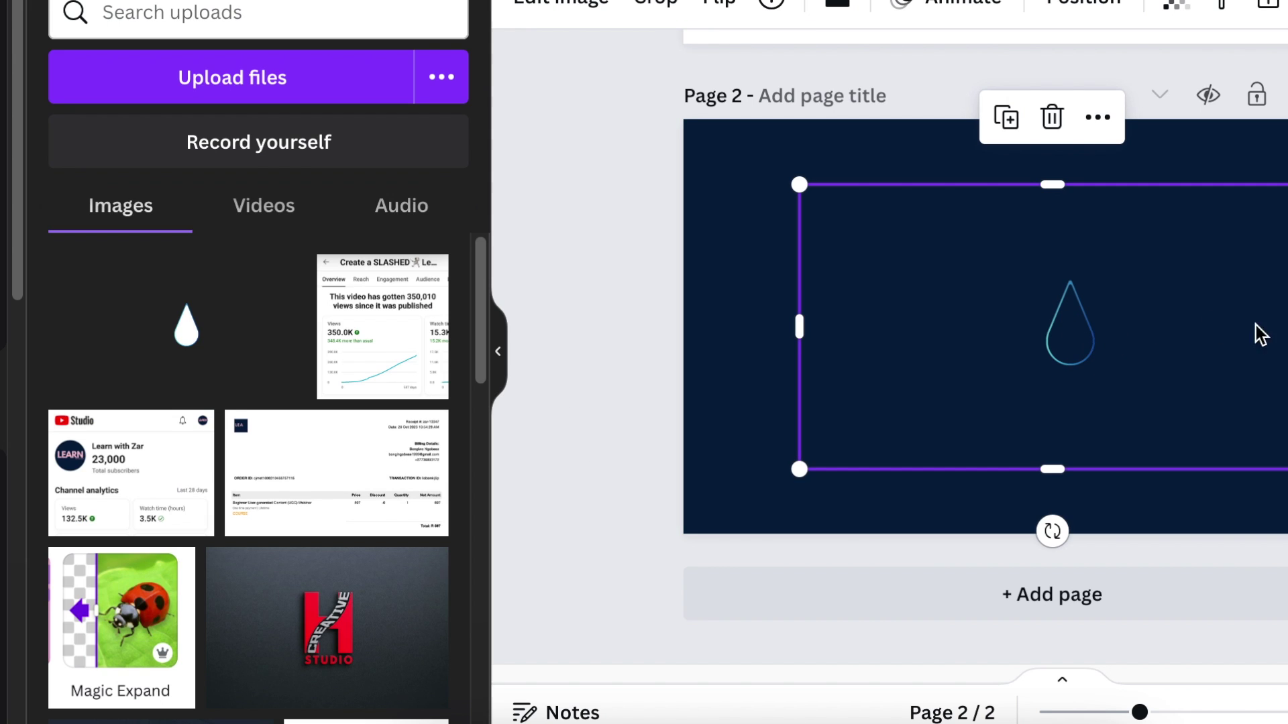
{"action": "left_click_drag", "start_coordinate": [1279, 334], "coordinate": [1120, 335]}
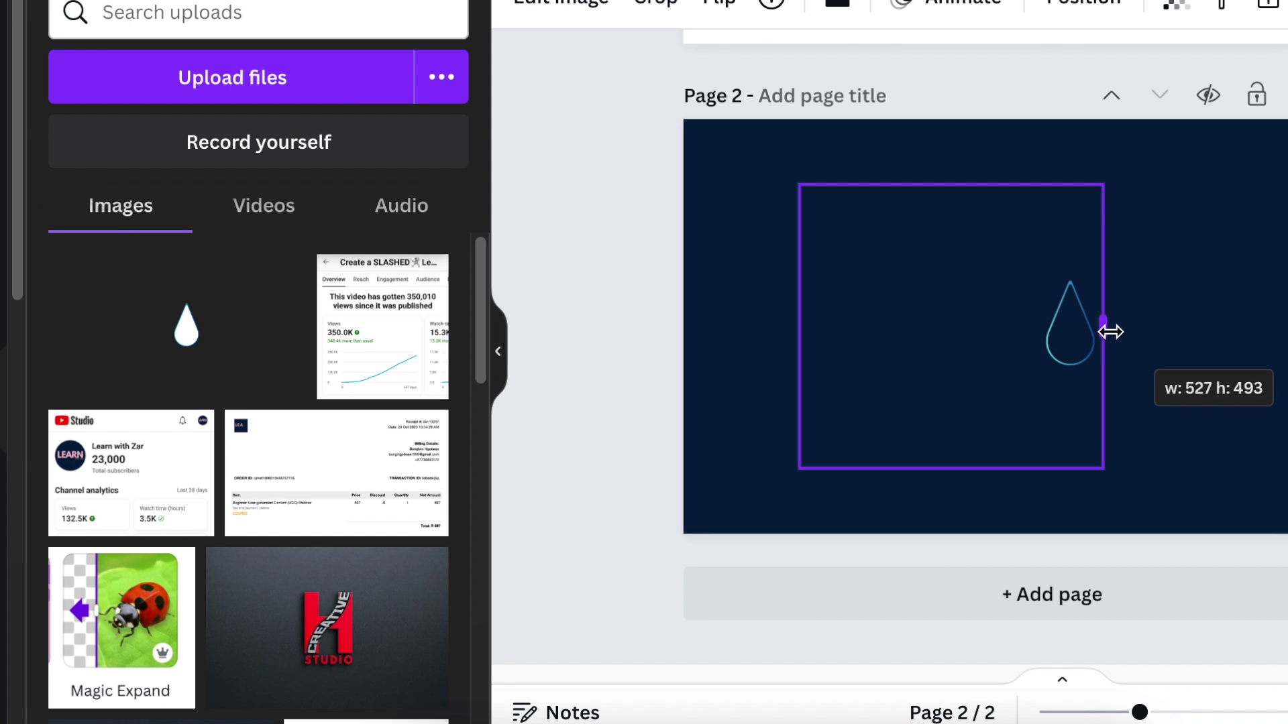
{"action": "left_click_drag", "start_coordinate": [1108, 329], "coordinate": [1101, 329]}
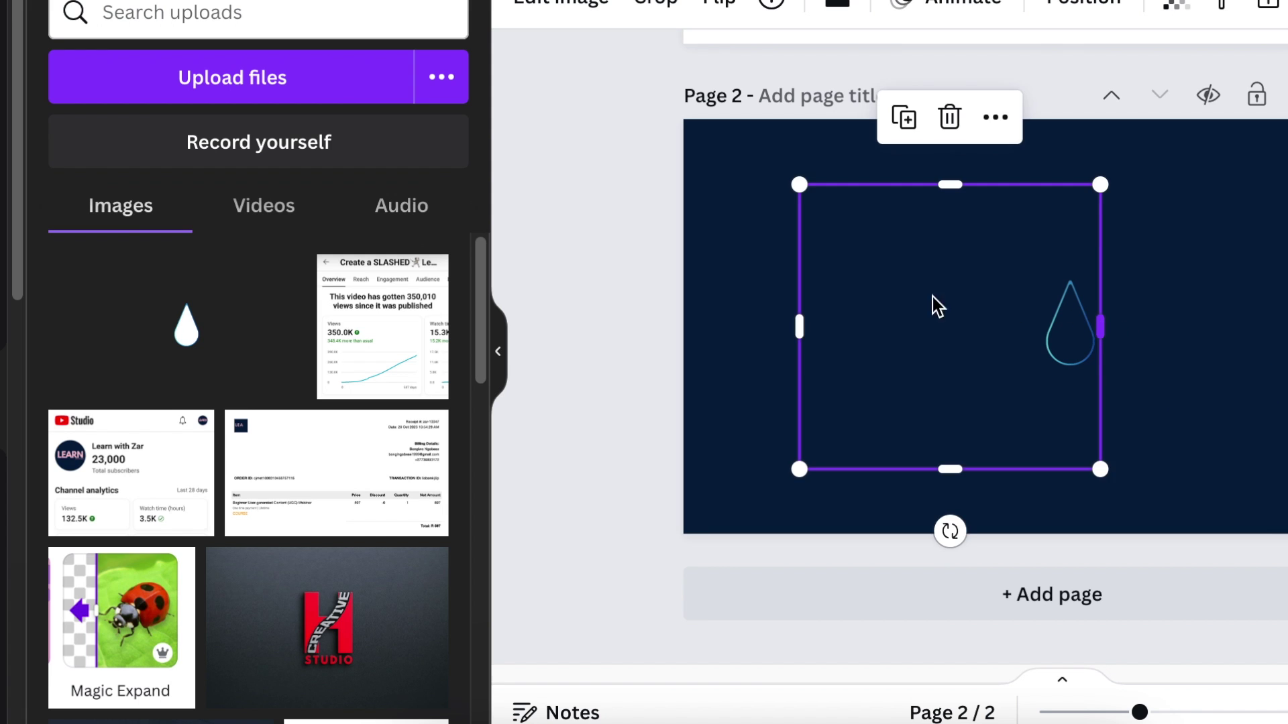
{"action": "left_click_drag", "start_coordinate": [799, 327], "coordinate": [1036, 327]}
{"action": "left_click_drag", "start_coordinate": [1069, 467], "coordinate": [1068, 376]}
{"action": "left_click_drag", "start_coordinate": [1070, 185], "coordinate": [1072, 268]}
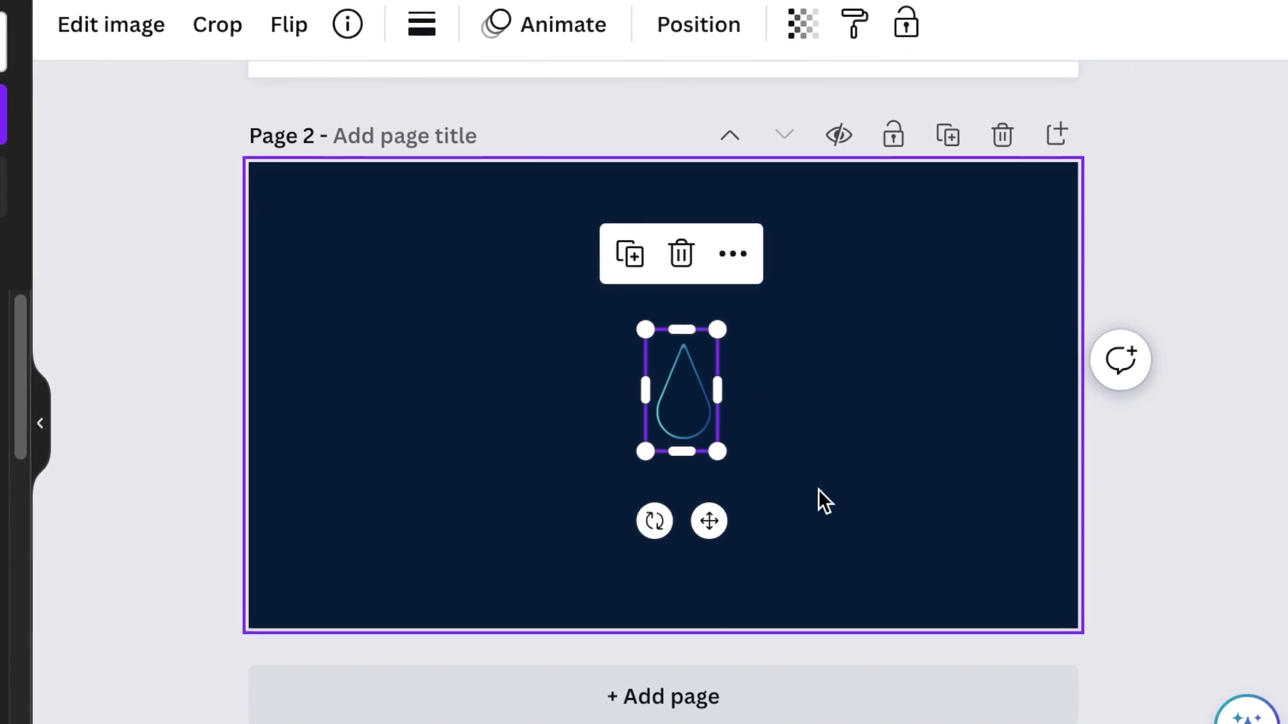
{"action": "left_click", "coordinate": [816, 501]}
{"action": "left_click_drag", "start_coordinate": [638, 437], "coordinate": [516, 354]}
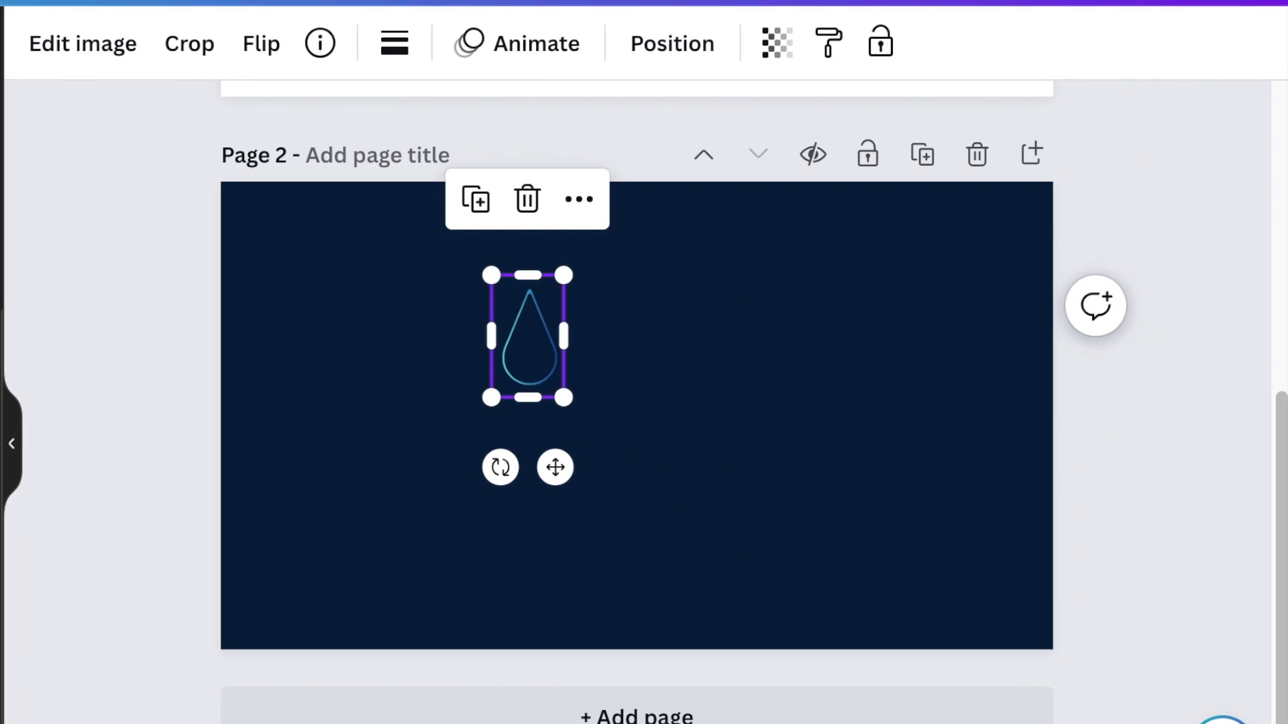
{"action": "scroll", "coordinate": [643, 358], "scroll_direction": "up", "scroll_amount": 5}
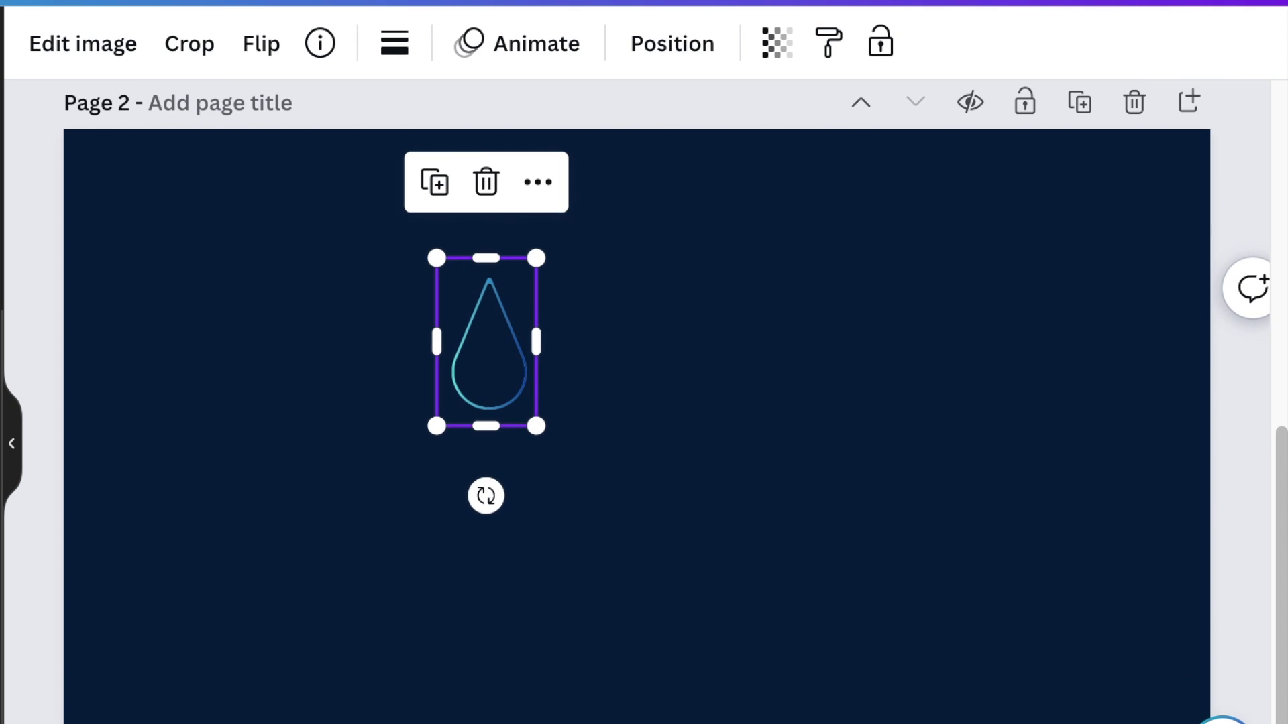
{"action": "left_click", "coordinate": [437, 184]}
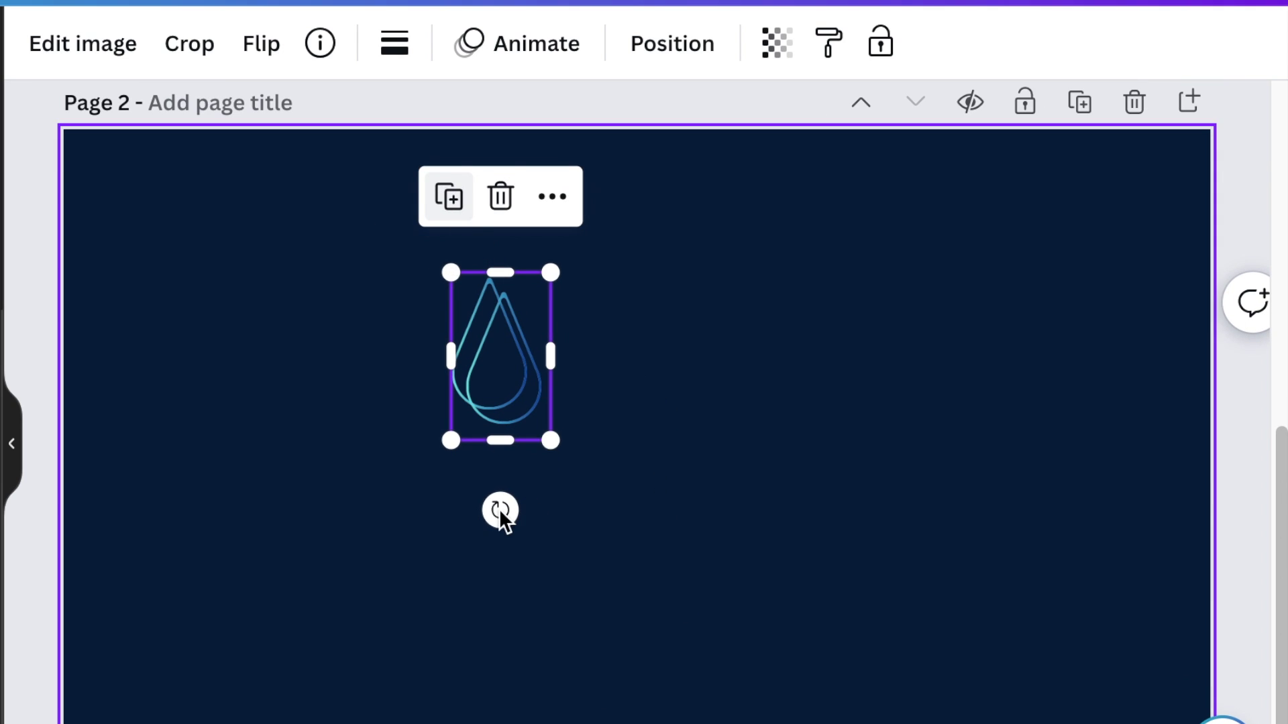
- Align the teardrop copy over the original, rotate it, and duplicate it again
{"action": "left_click_drag", "start_coordinate": [520, 376], "coordinate": [515, 375]}
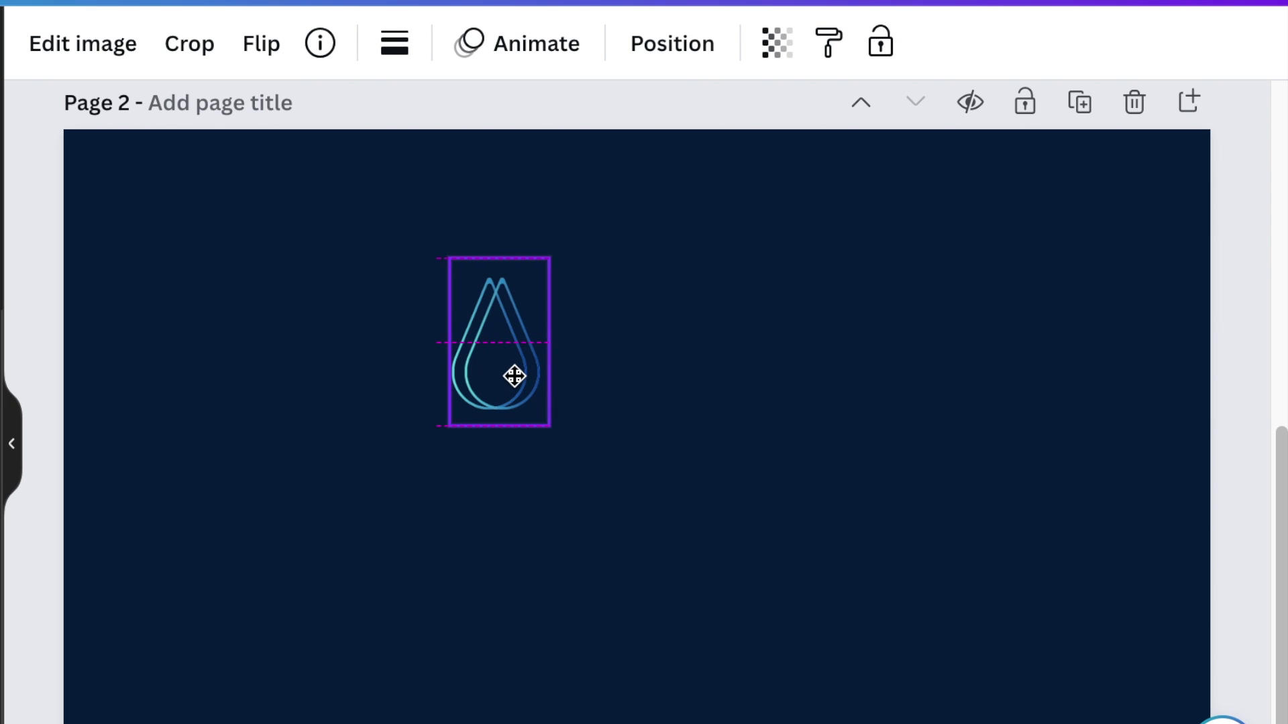
{"action": "left_click_drag", "start_coordinate": [494, 494], "coordinate": [485, 493]}
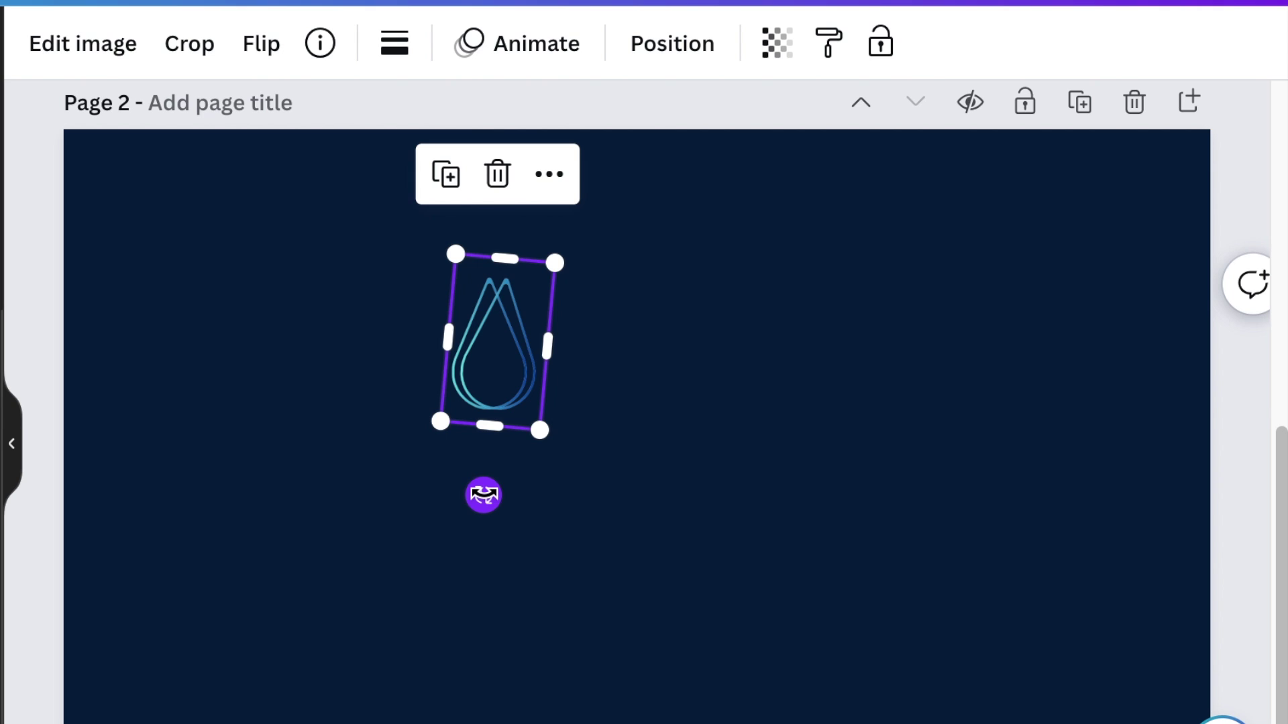
{"action": "left_click_drag", "start_coordinate": [485, 494], "coordinate": [465, 493]}
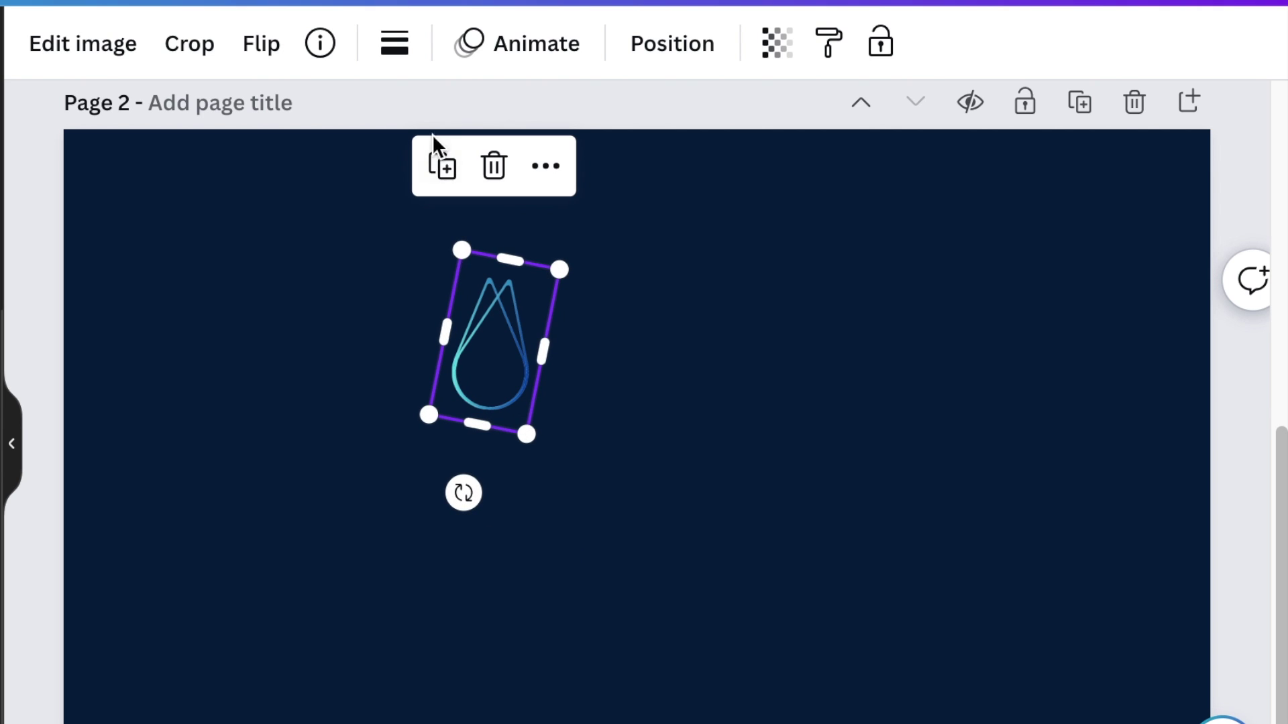
{"action": "left_click", "coordinate": [446, 173]}
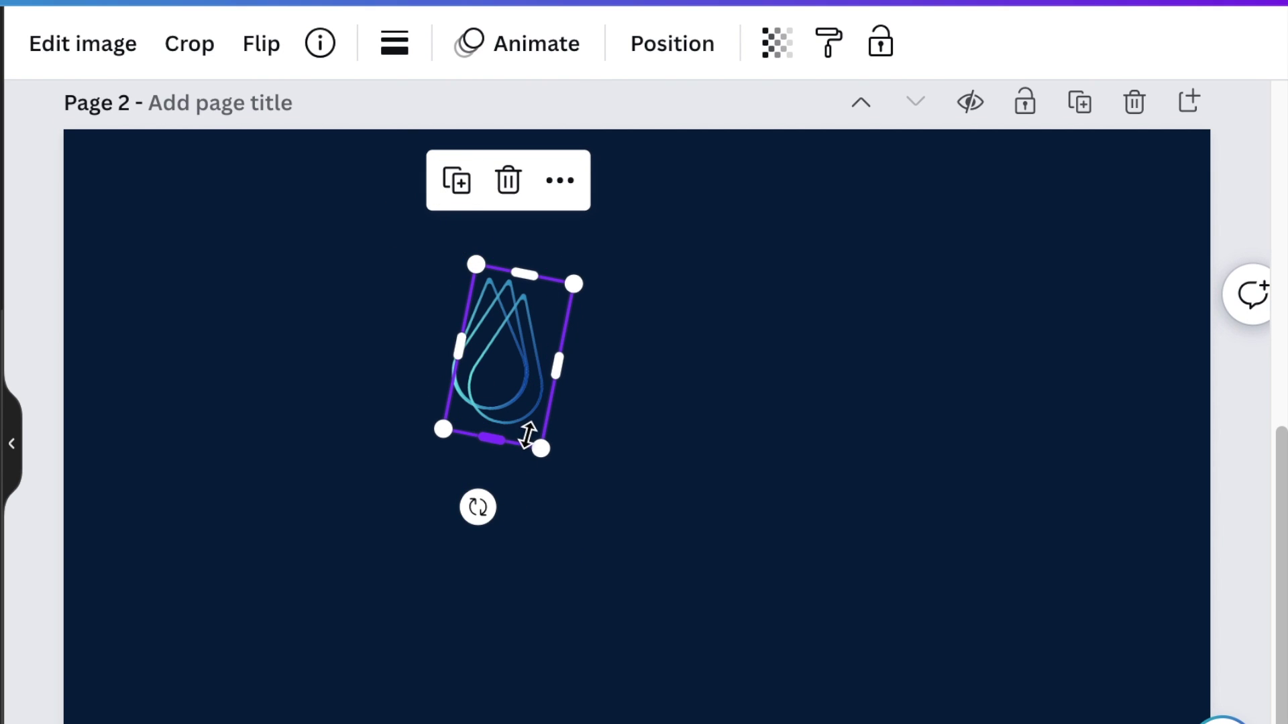
{"action": "left_click_drag", "start_coordinate": [528, 418], "coordinate": [519, 410]}
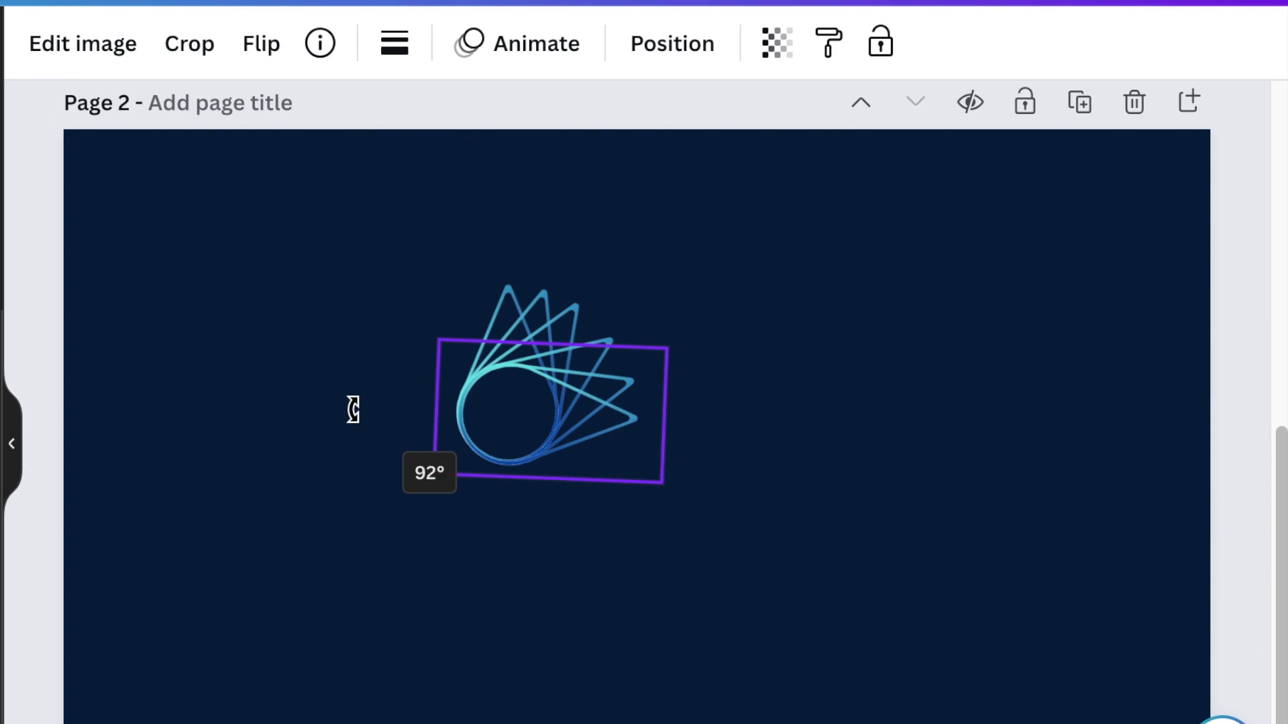
- Rotate more copies to complete the star ring, then tilt the circle about 19° and centre it
{"action": "left_click", "coordinate": [612, 345]}
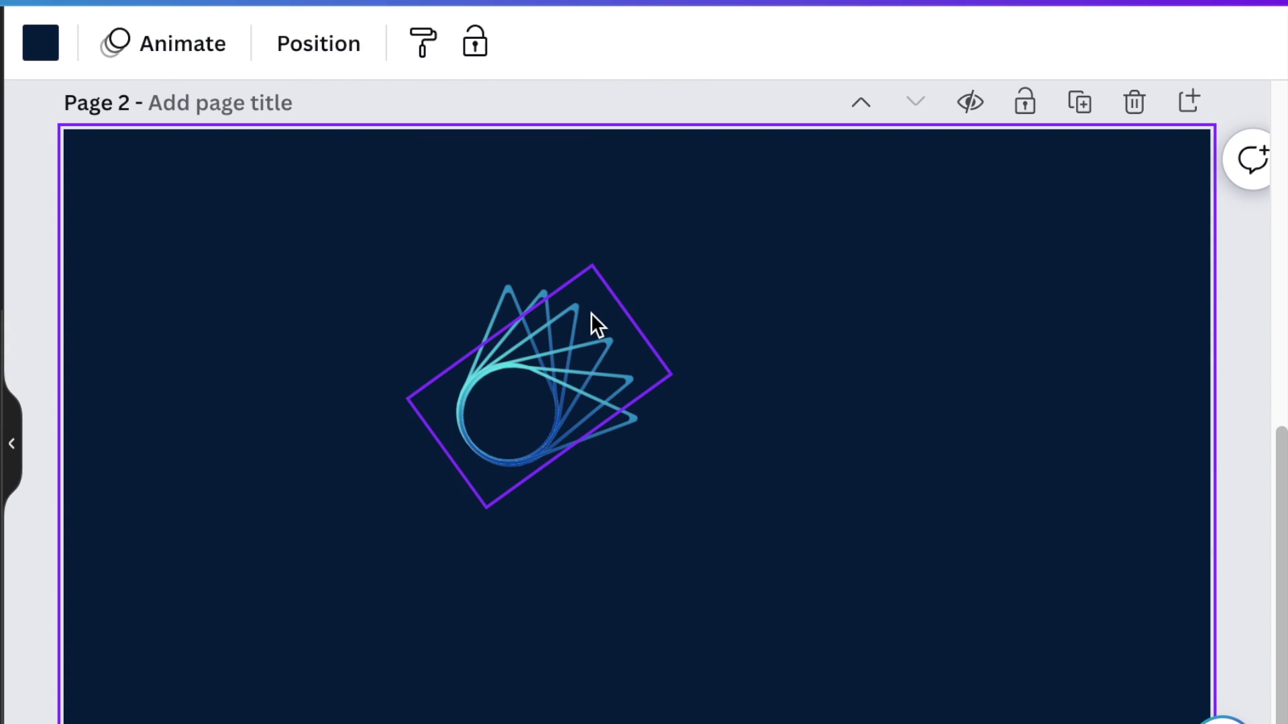
{"action": "mouse_move", "coordinate": [365, 322]}
{"action": "left_mouse_down"}
{"action": "mouse_move", "coordinate": [375, 289]}
{"action": "mouse_move", "coordinate": [399, 506]}
{"action": "mouse_move", "coordinate": [435, 287]}
{"action": "left_mouse_up"}
{"action": "left_click_drag", "start_coordinate": [267, 473], "coordinate": [510, 405]}
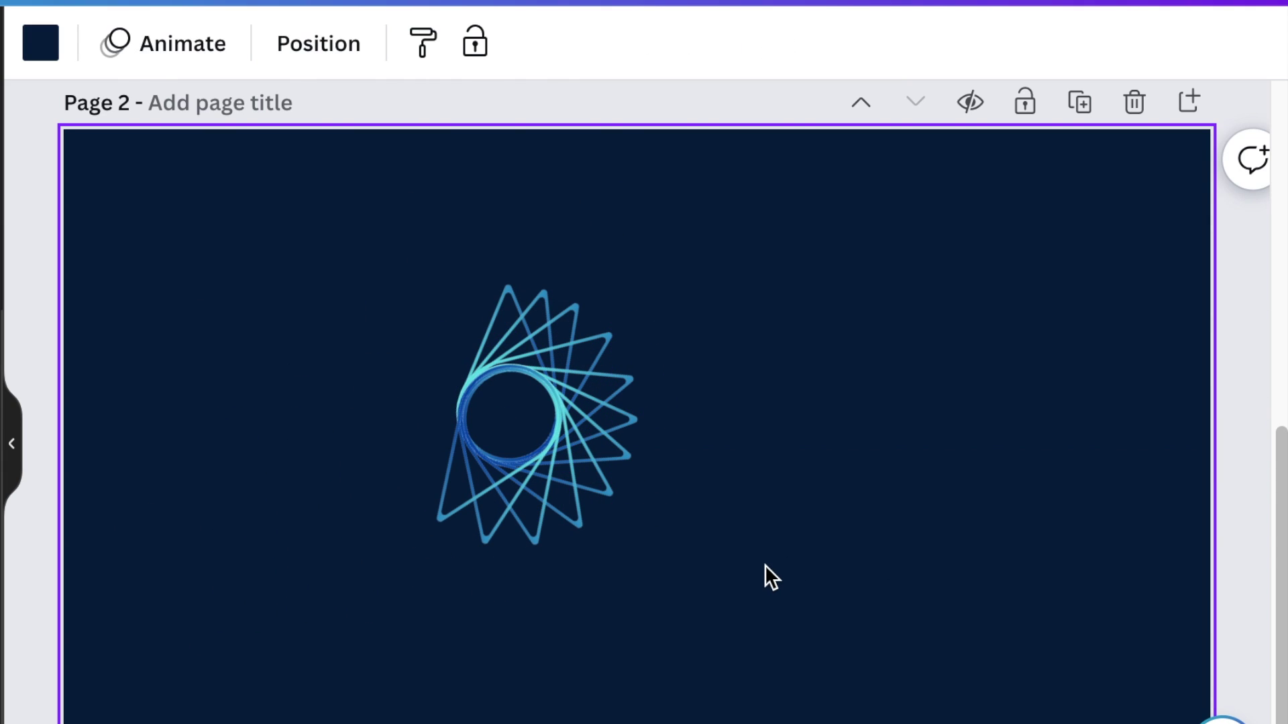
{"action": "left_click_drag", "start_coordinate": [514, 423], "coordinate": [492, 417]}
{"action": "left_click_drag", "start_coordinate": [644, 382], "coordinate": [655, 373]}
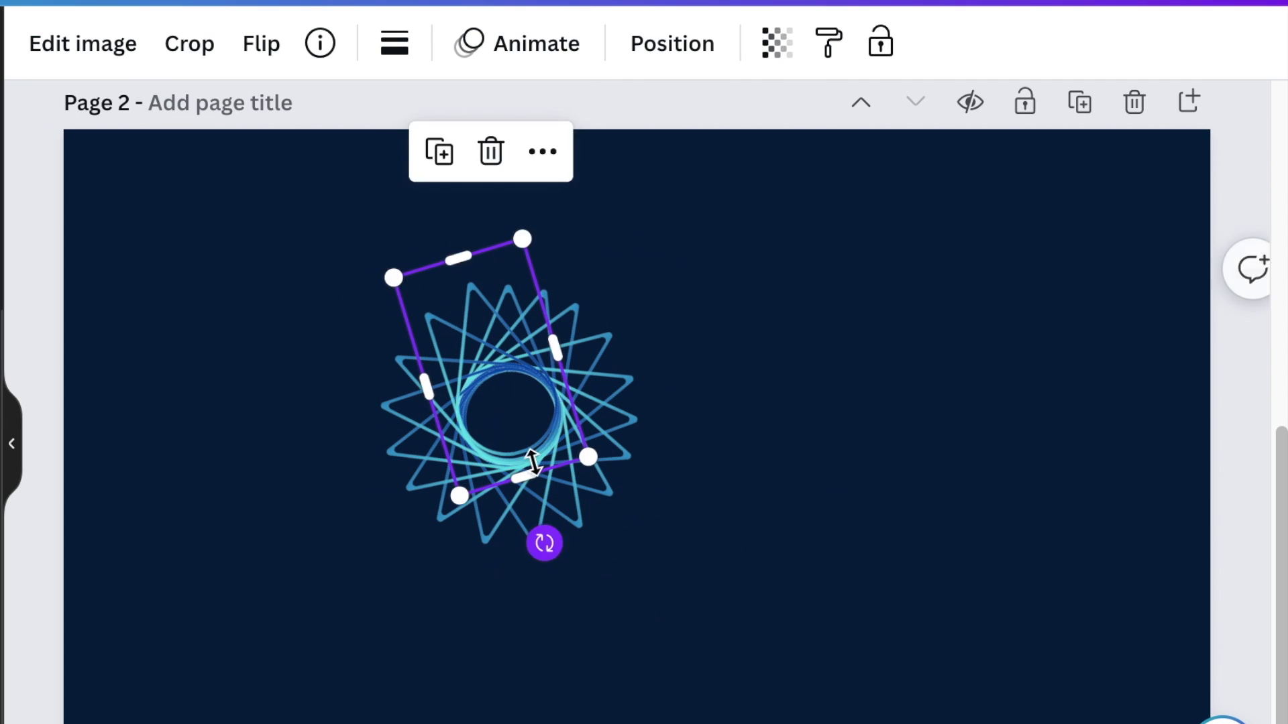
{"action": "left_click_drag", "start_coordinate": [593, 495], "coordinate": [552, 560]}
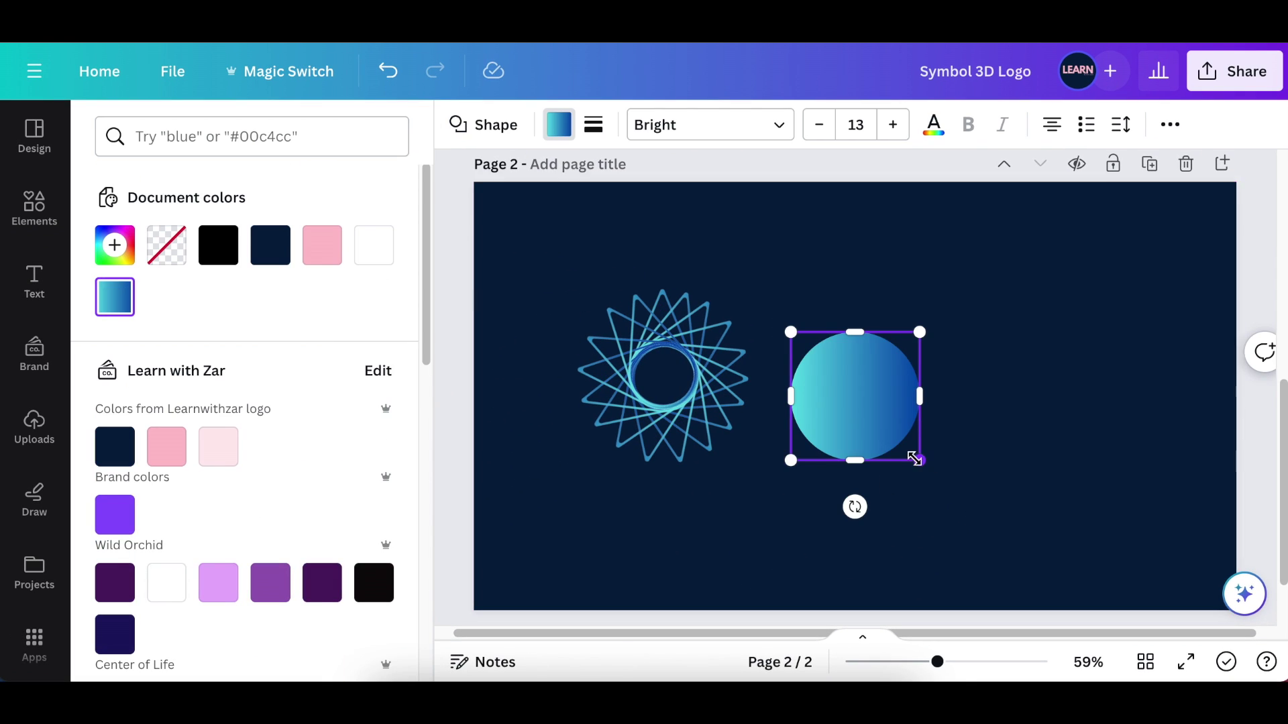
{"action": "mouse_move", "coordinate": [914, 459]}
{"action": "left_mouse_down"}
{"action": "mouse_move", "coordinate": [712, 321]}
{"action": "mouse_move", "coordinate": [682, 377]}
{"action": "left_mouse_up"}
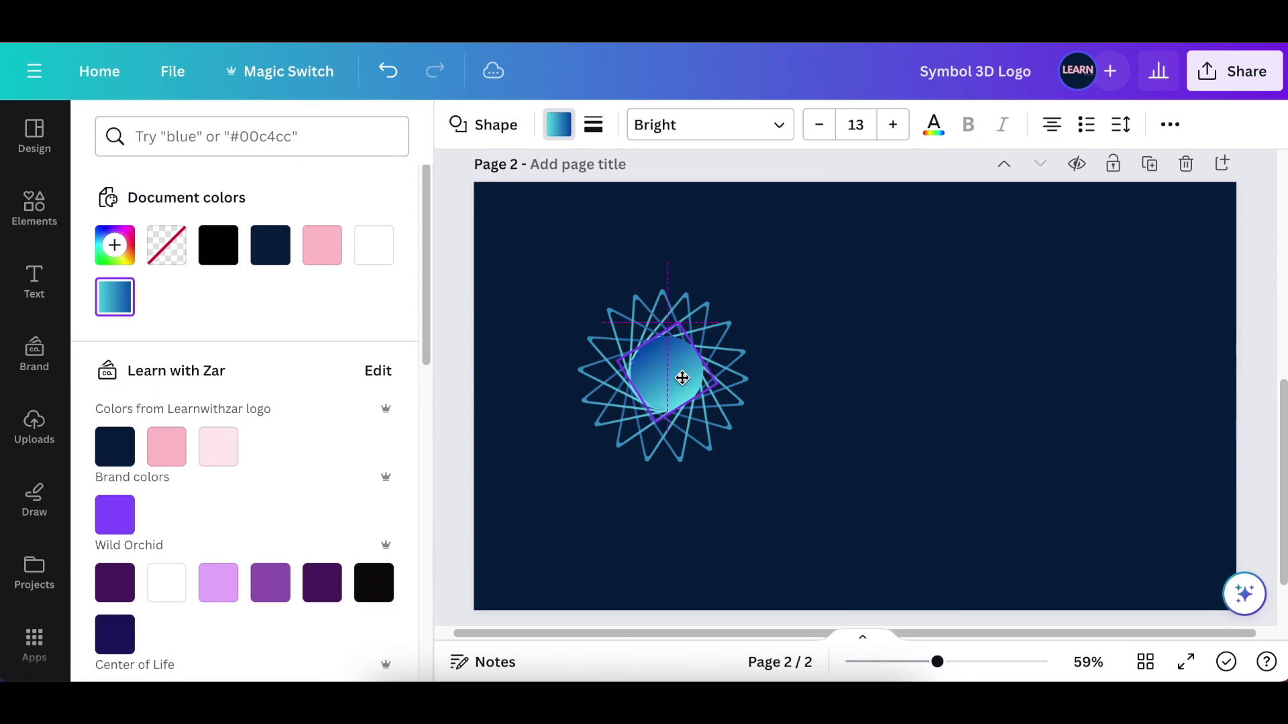
- Add a heading text box and set its font to Technocrat after trying Kollektif and Corben
{"action": "left_click", "coordinate": [34, 209]}
{"action": "left_click", "coordinate": [34, 282]}
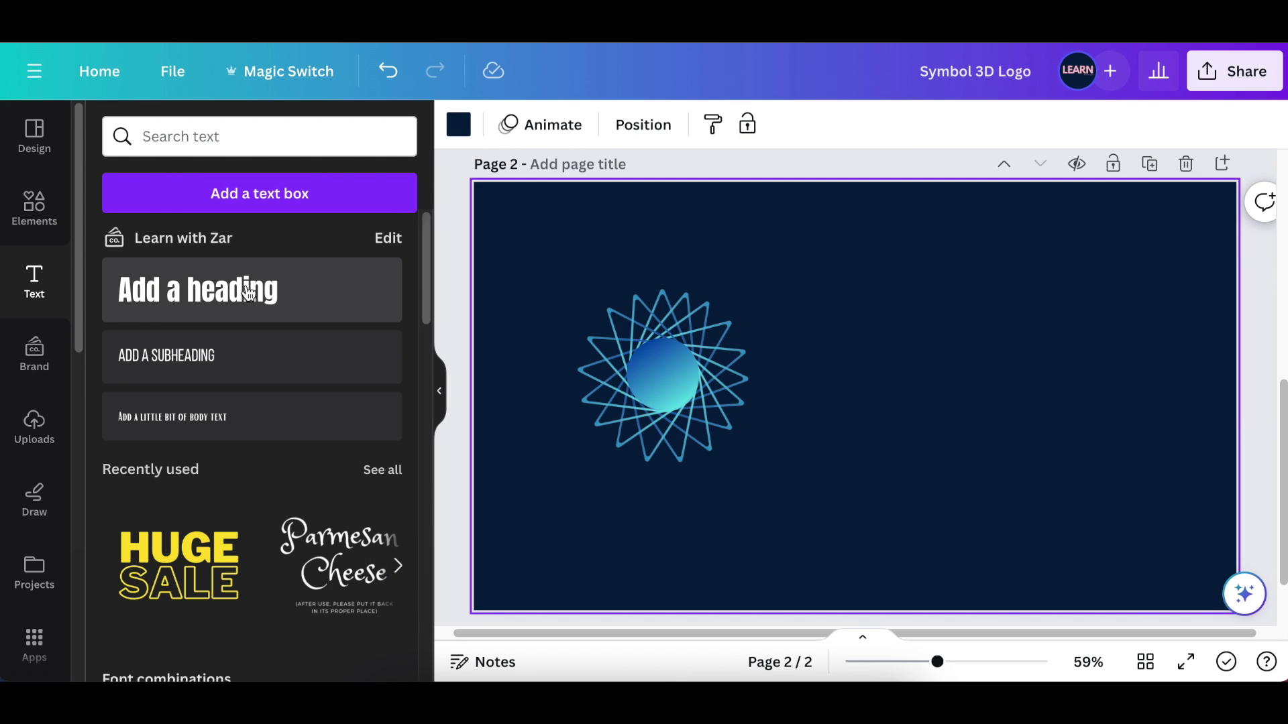
{"action": "left_click", "coordinate": [288, 317]}
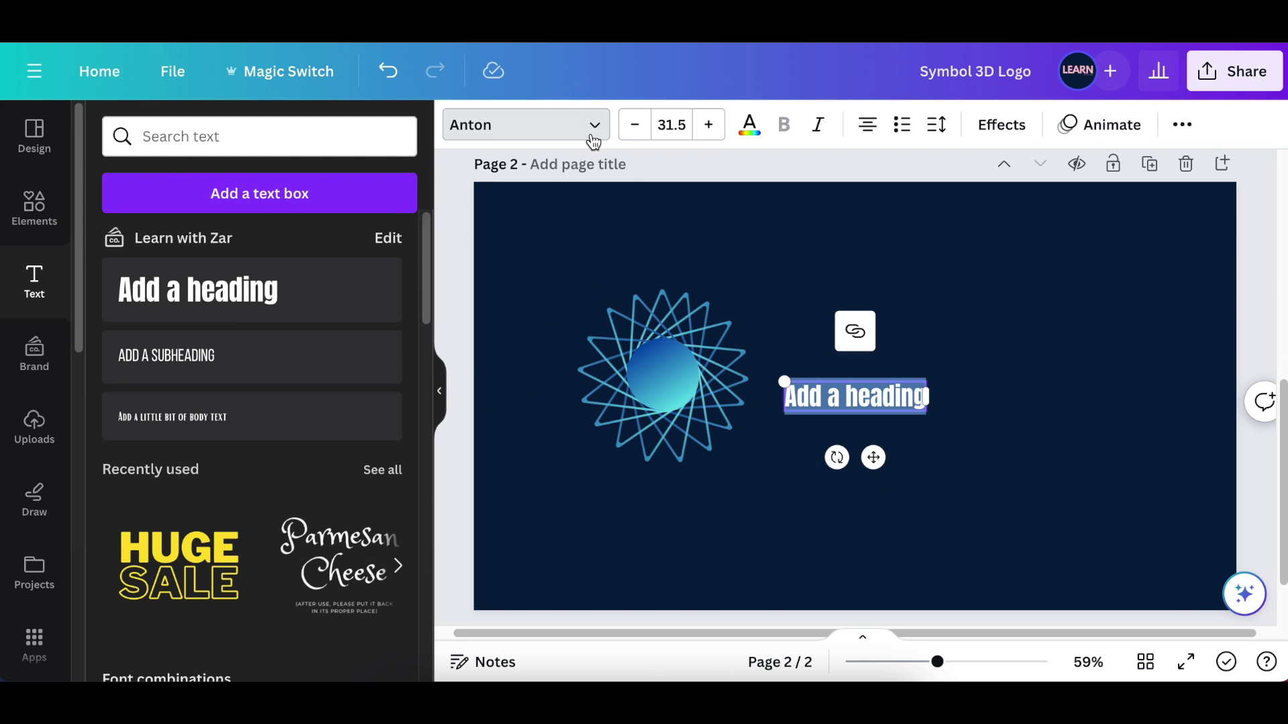
{"action": "left_click", "coordinate": [590, 131]}
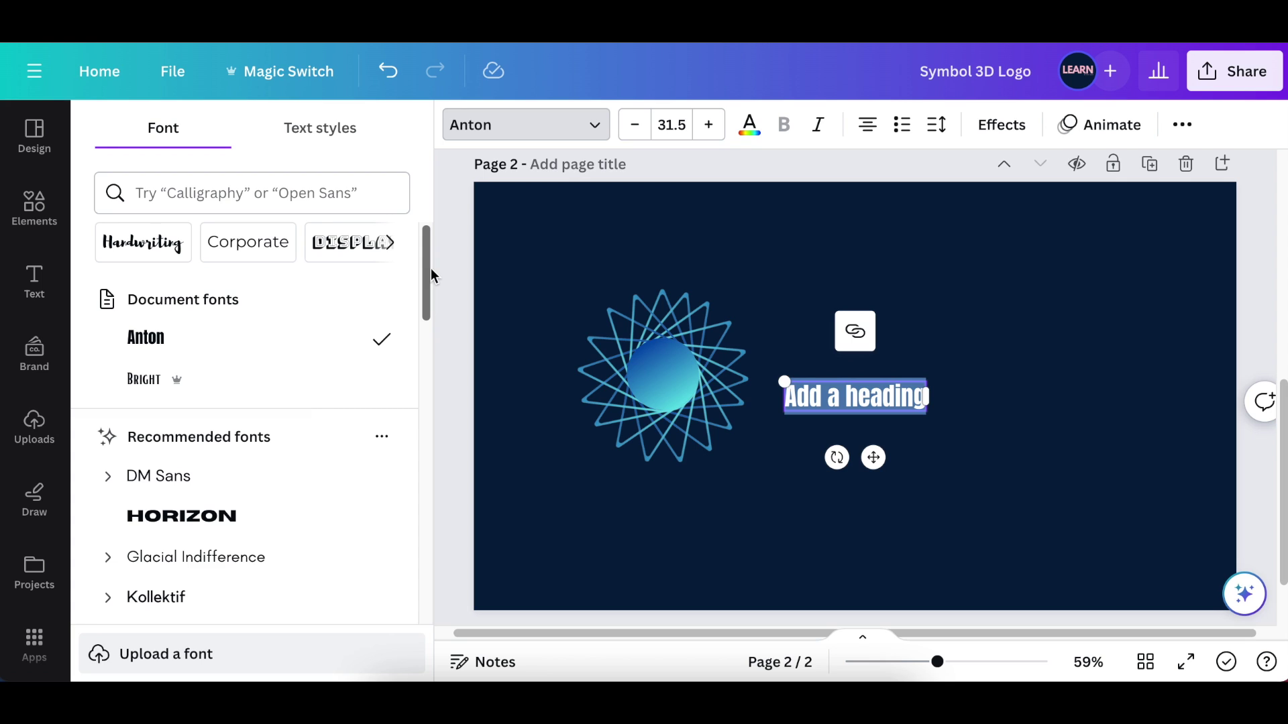
{"action": "left_click_drag", "start_coordinate": [426, 270], "coordinate": [423, 335]}
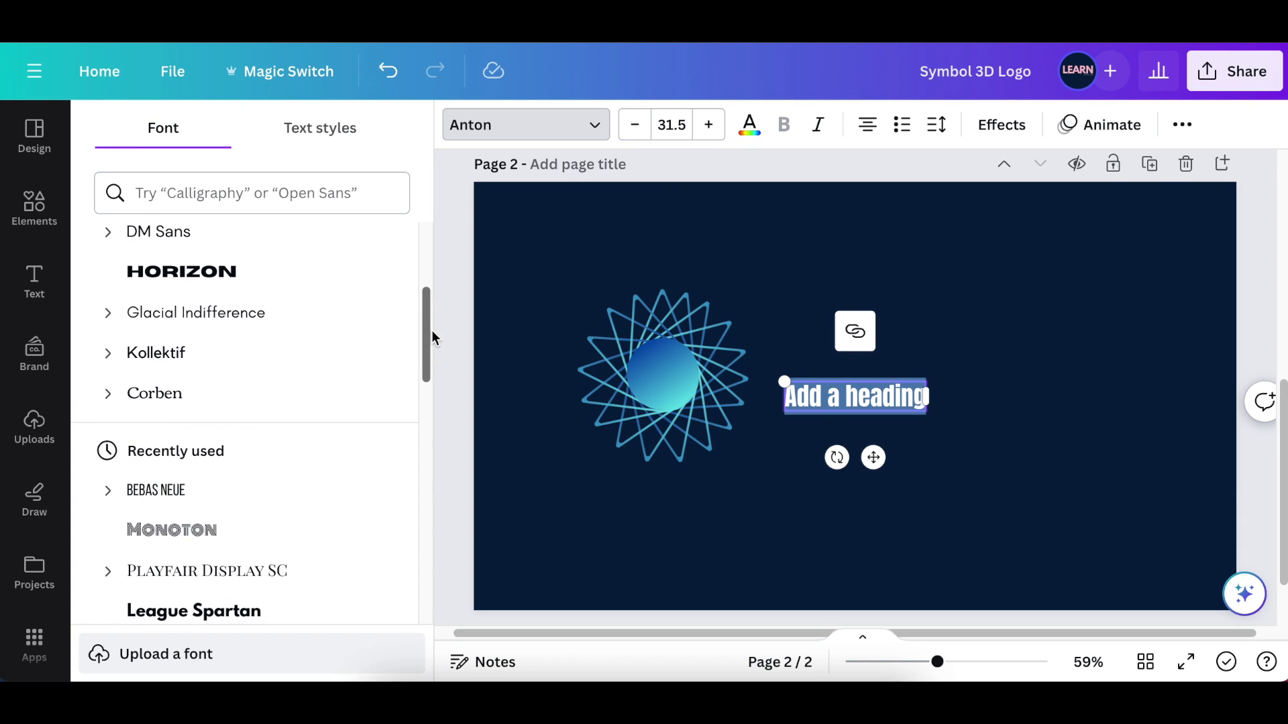
{"action": "left_click", "coordinate": [156, 337]}
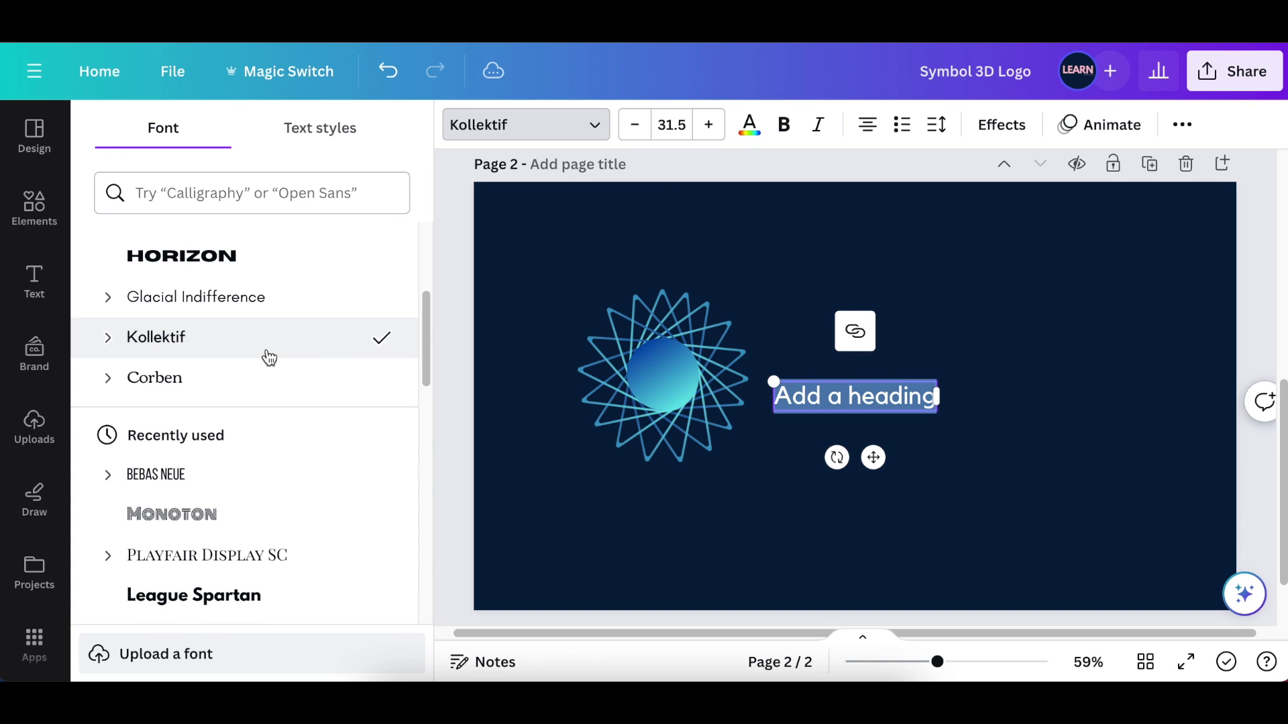
{"action": "left_click", "coordinate": [261, 377]}
{"action": "type", "text": "techno"}
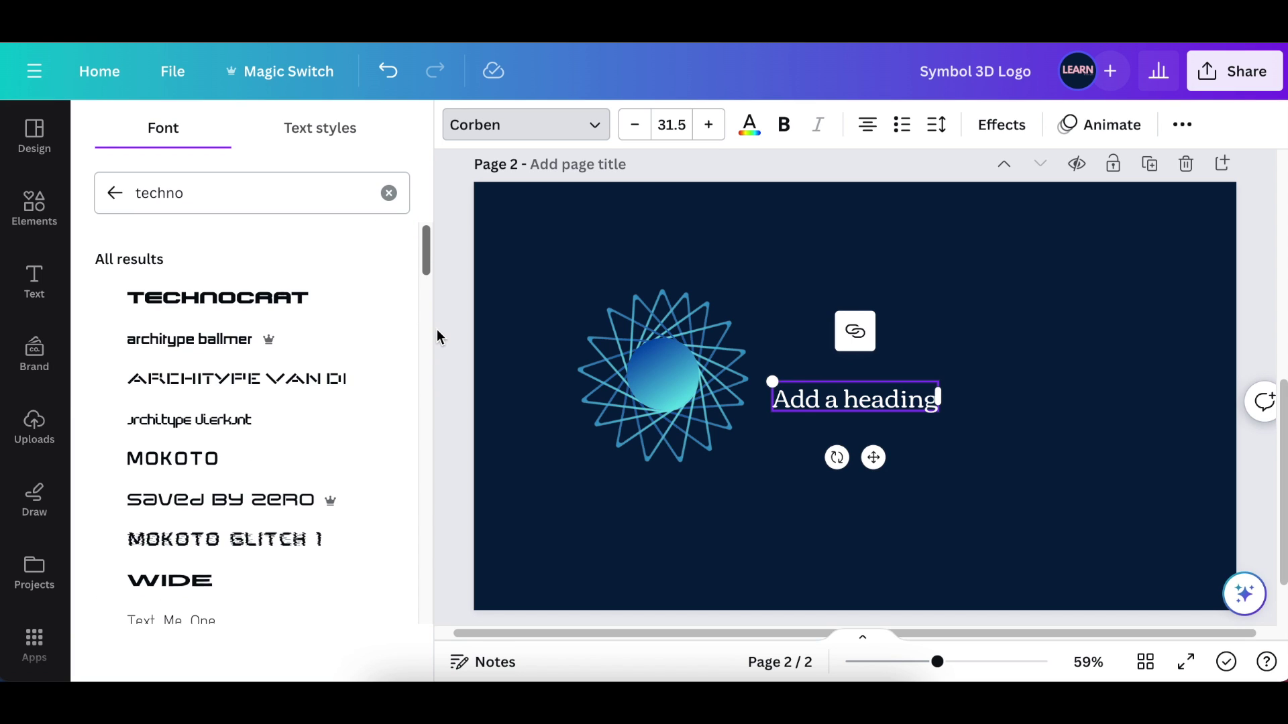
{"action": "left_click", "coordinate": [221, 310]}
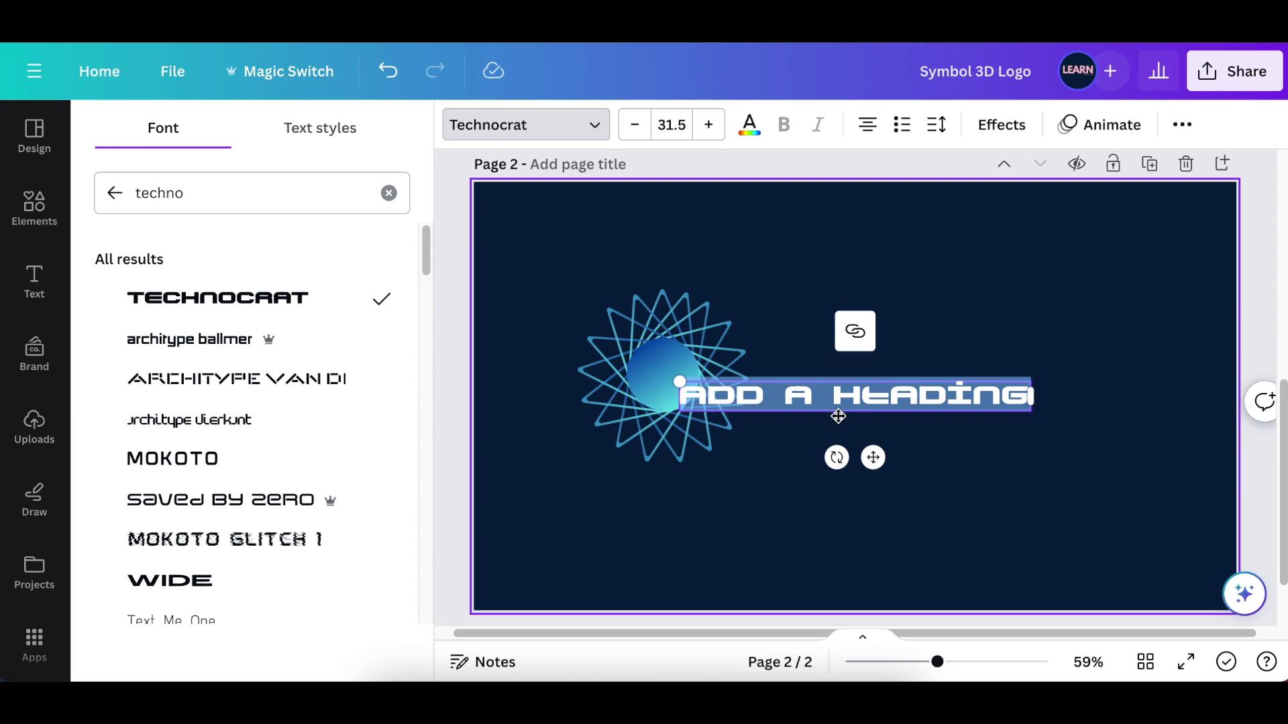
{"action": "type", "text": "Symbol "}
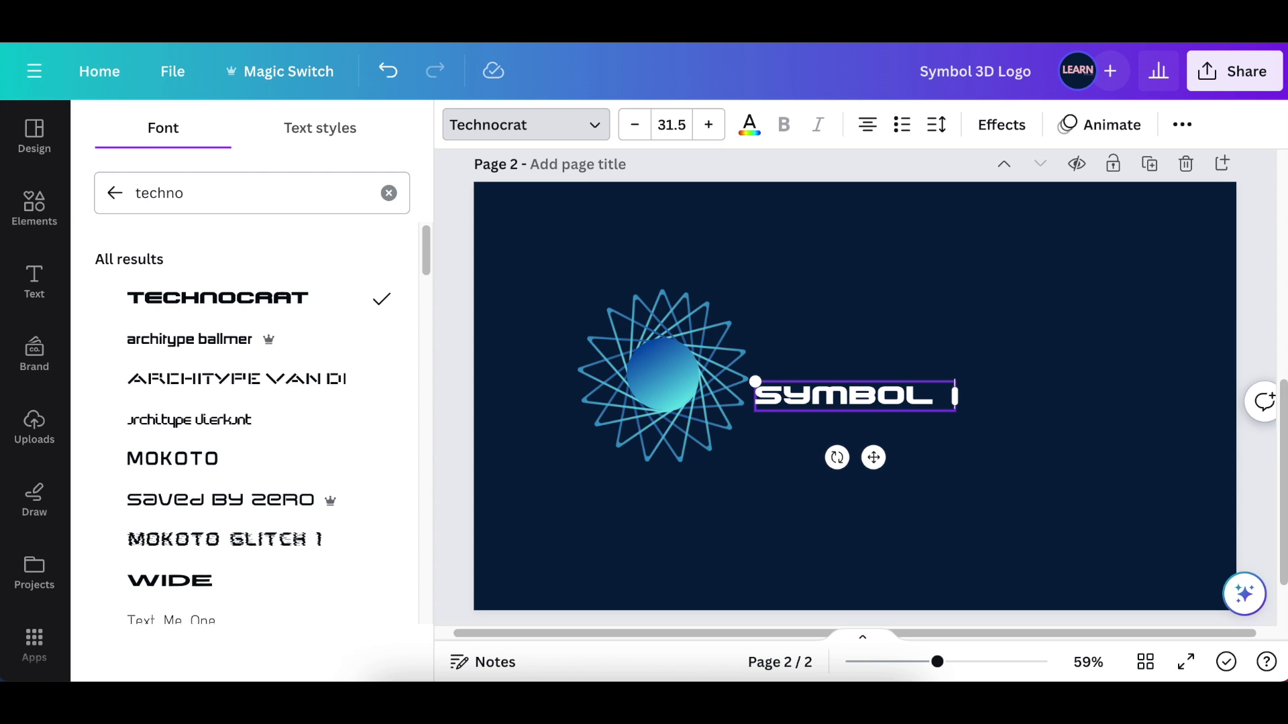
{"action": "type", "text": "Tech"}
- Enlarge the heading, wrap it onto two lines, and move it lower on the page
{"action": "left_click_drag", "start_coordinate": [756, 316], "coordinate": [697, 365]}
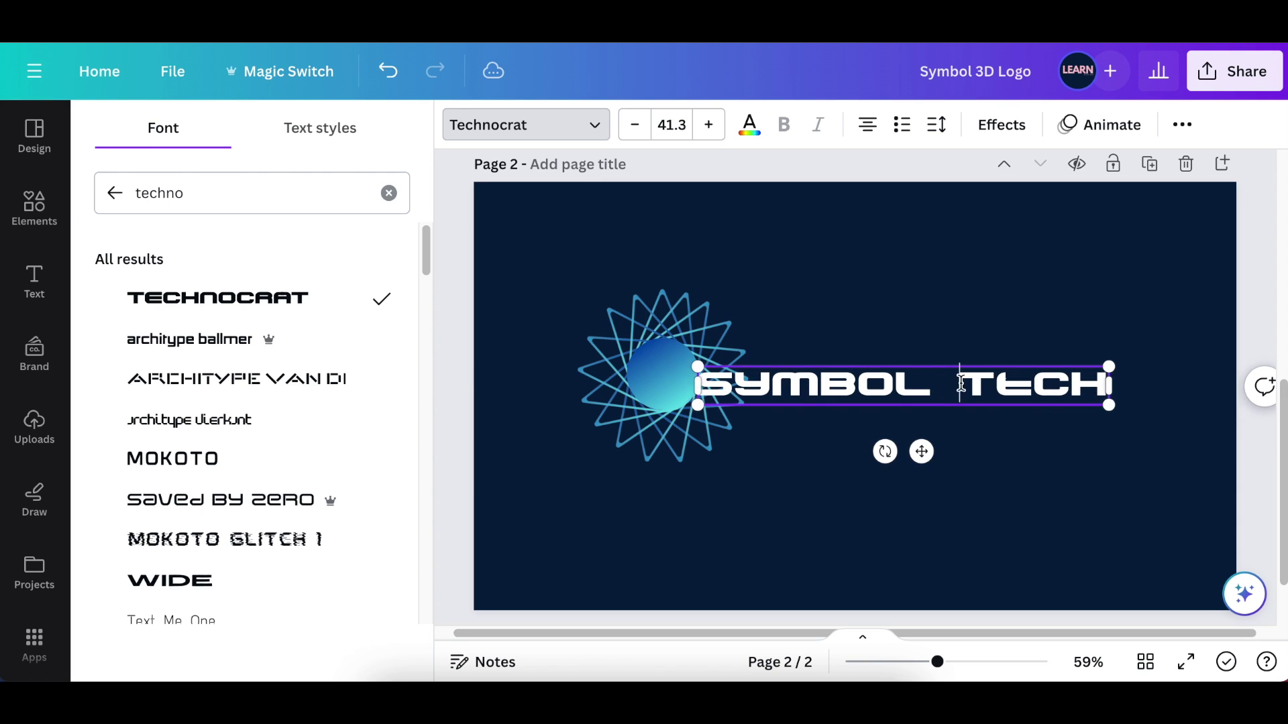
{"action": "left_click_drag", "start_coordinate": [1109, 383], "coordinate": [1040, 410]}
{"action": "left_click_drag", "start_coordinate": [771, 453], "coordinate": [671, 566]}
{"action": "left_click_drag", "start_coordinate": [895, 520], "coordinate": [929, 550]}
{"action": "left_click", "coordinate": [533, 310]}
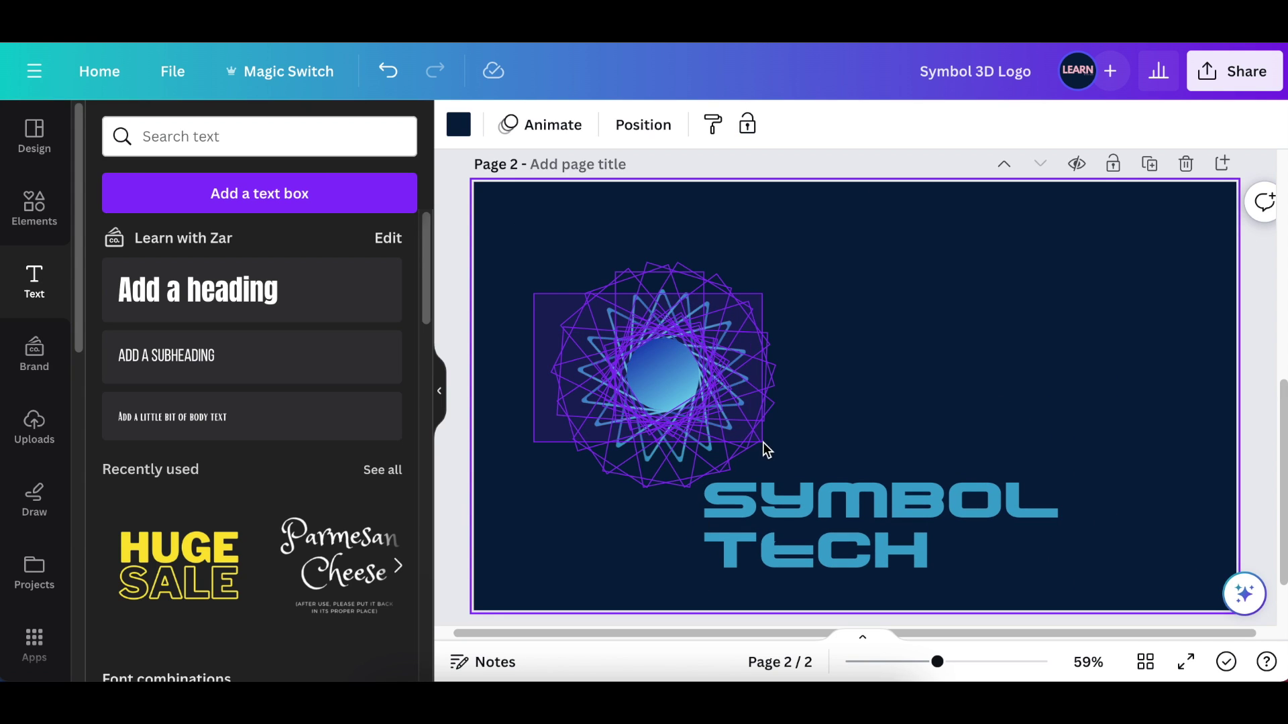
- Centre the star symbol with the centre-aligned heading placed beneath it
{"action": "left_click_drag", "start_coordinate": [652, 382], "coordinate": [805, 339]}
{"action": "left_click_drag", "start_coordinate": [774, 558], "coordinate": [708, 510]}
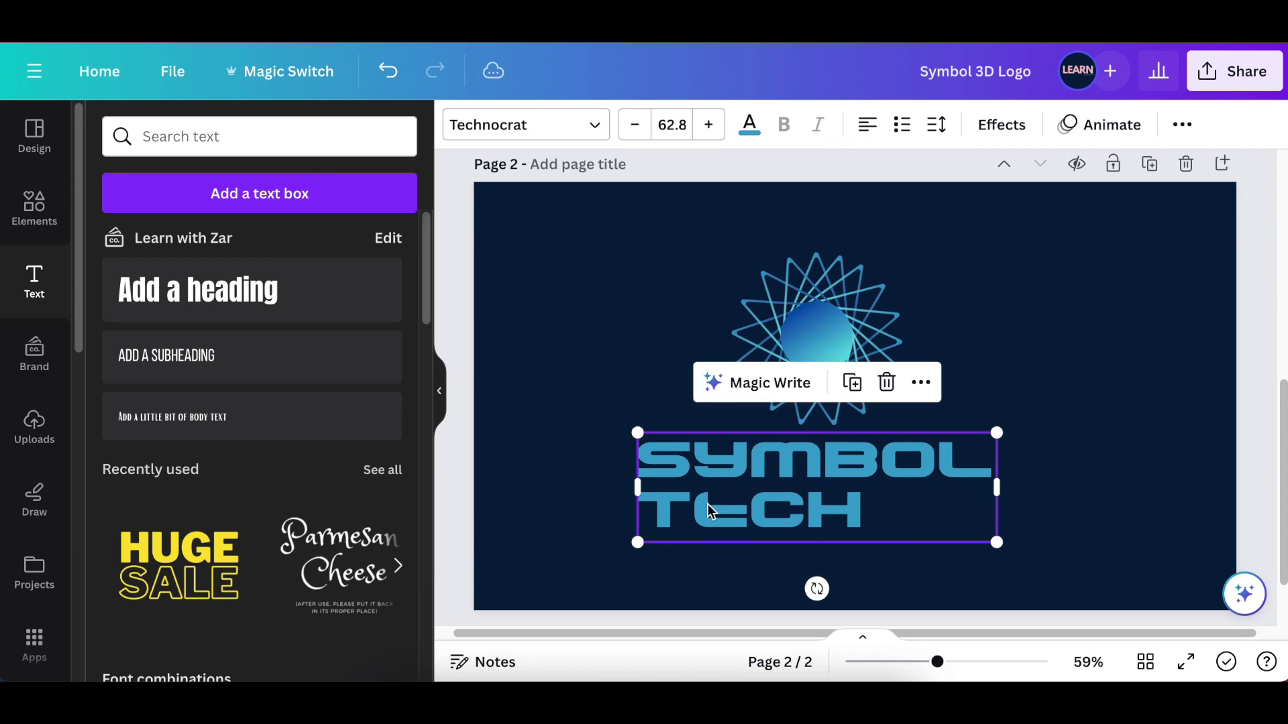
{"action": "left_click", "coordinate": [867, 124]}
{"action": "left_click_drag", "start_coordinate": [905, 493], "coordinate": [936, 494]}
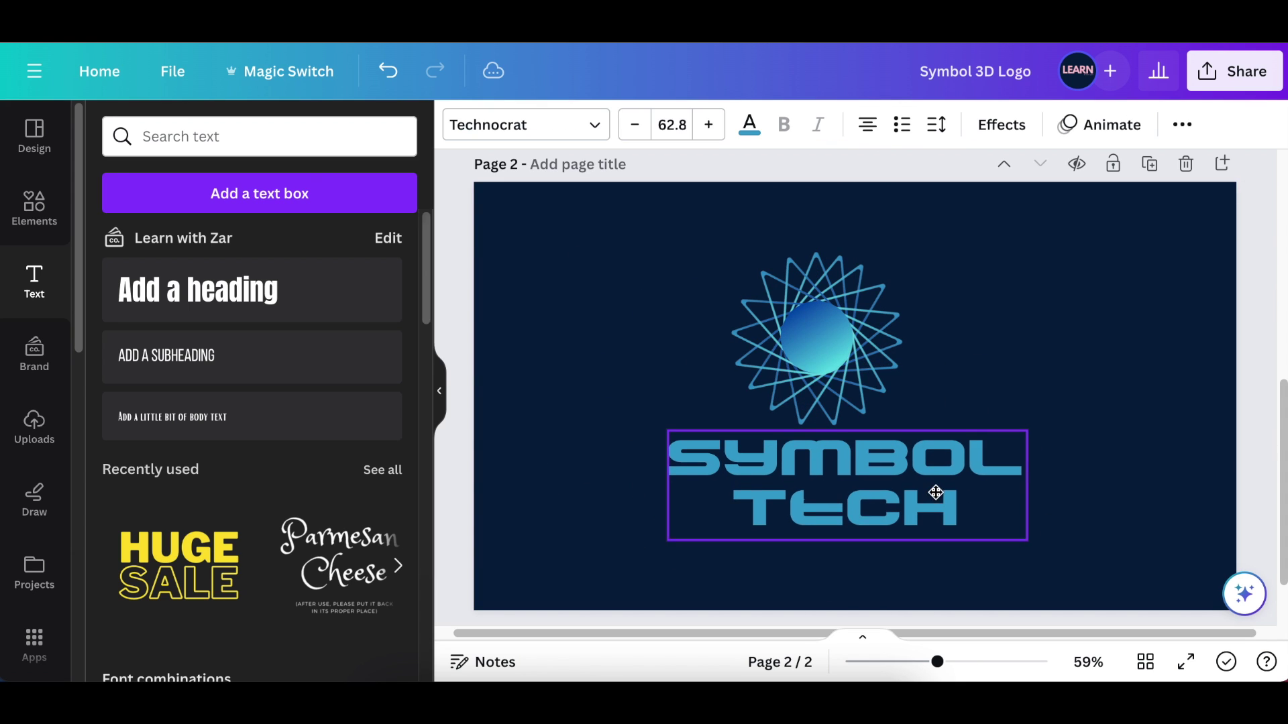
{"action": "mouse_move", "coordinate": [644, 256]}
{"action": "left_mouse_down"}
{"action": "mouse_move", "coordinate": [923, 413]}
{"action": "mouse_move", "coordinate": [968, 400]}
{"action": "left_mouse_up"}
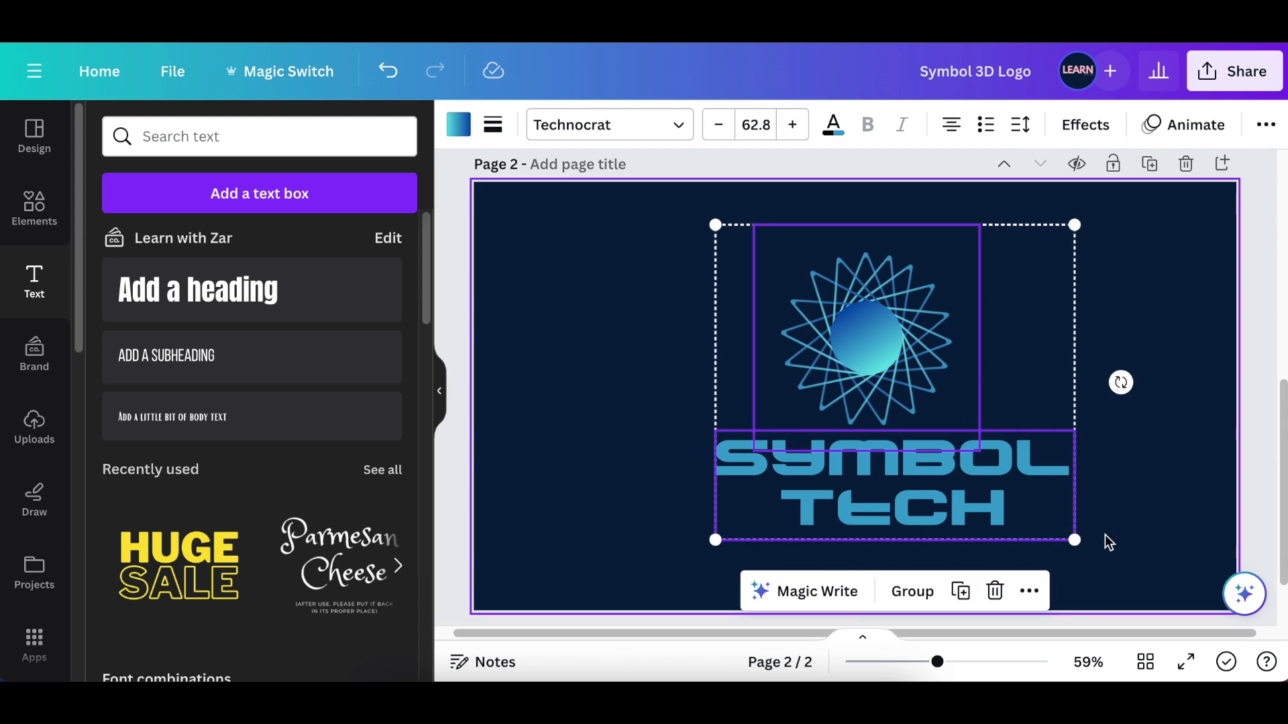
- Recolour the SYMBOL TECH heading light cyan and nudge it slightly left
{"action": "left_click", "coordinate": [1037, 483]}
{"action": "left_click", "coordinate": [747, 124]}
{"action": "mouse_move", "coordinate": [425, 252]}
{"action": "left_mouse_down"}
{"action": "mouse_move", "coordinate": [416, 554]}
{"action": "mouse_move", "coordinate": [423, 523]}
{"action": "left_mouse_up"}
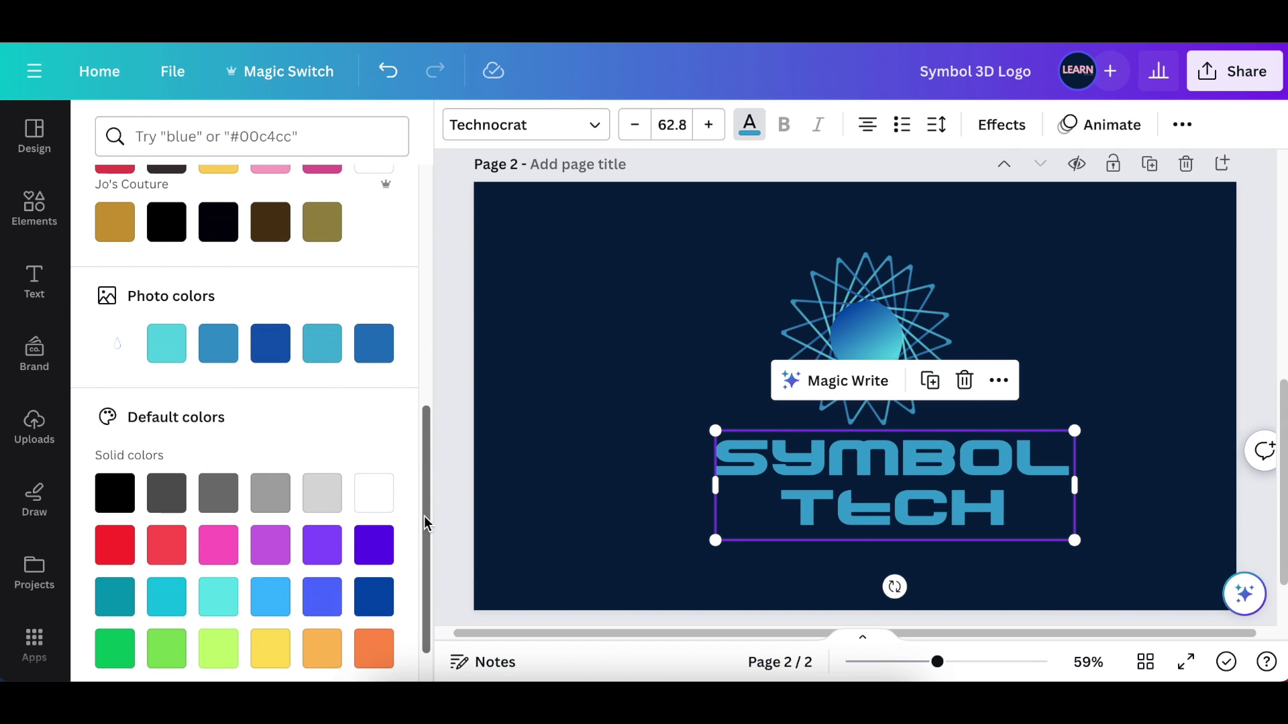
{"action": "left_click", "coordinate": [166, 344]}
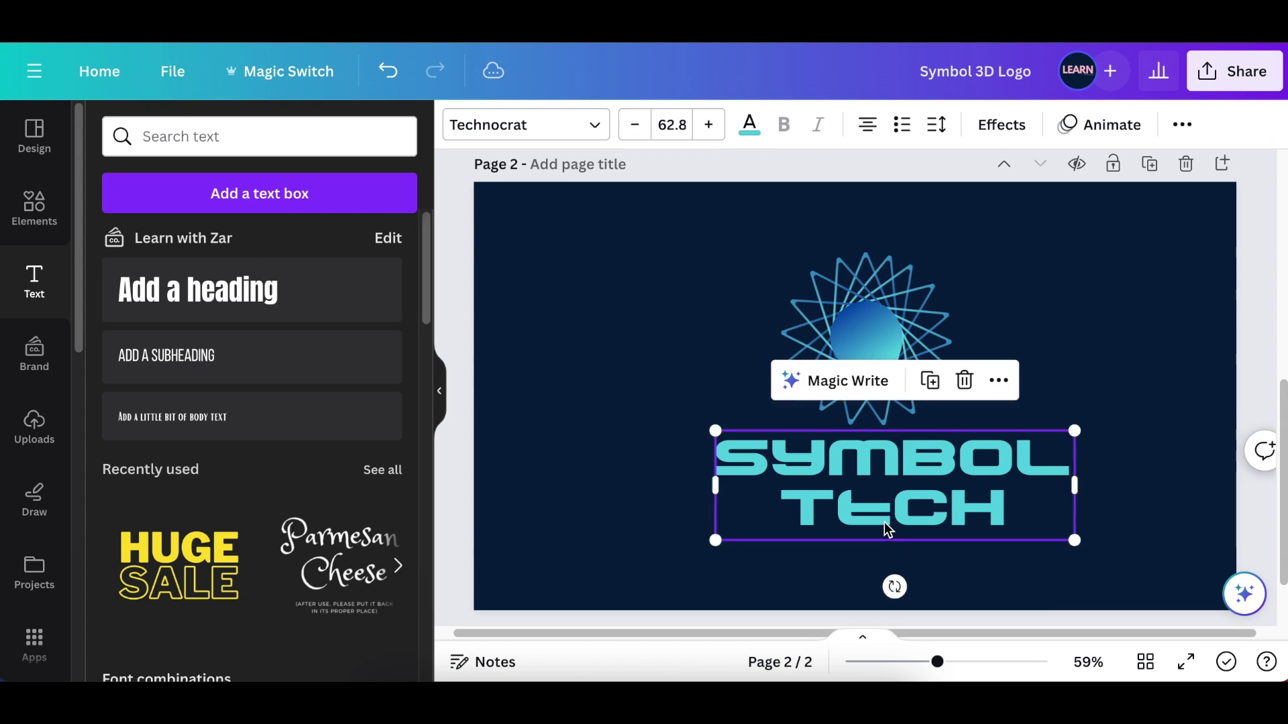
{"action": "left_click_drag", "start_coordinate": [884, 522], "coordinate": [872, 522]}
{"action": "left_click", "coordinate": [1143, 543]}
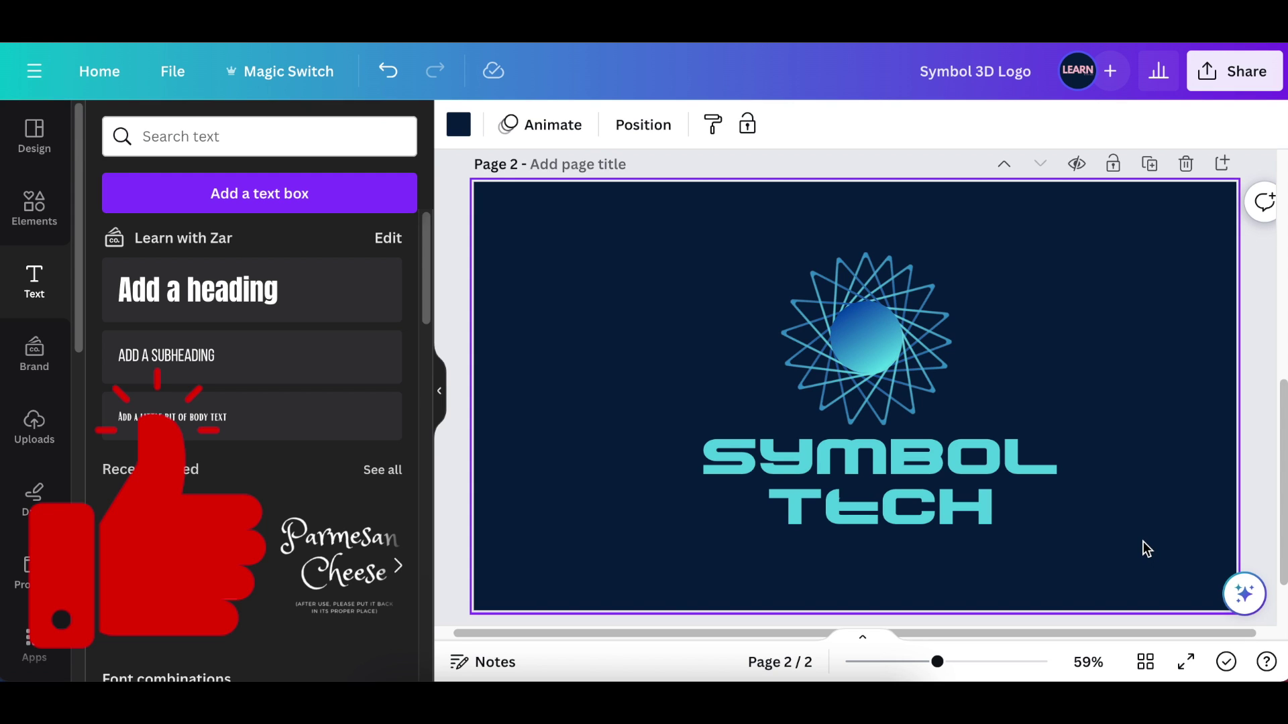
{"action": "left_click", "coordinate": [1229, 89]}
- Download the design as a PNG with a transparent background
{"action": "left_click", "coordinate": [1023, 584]}
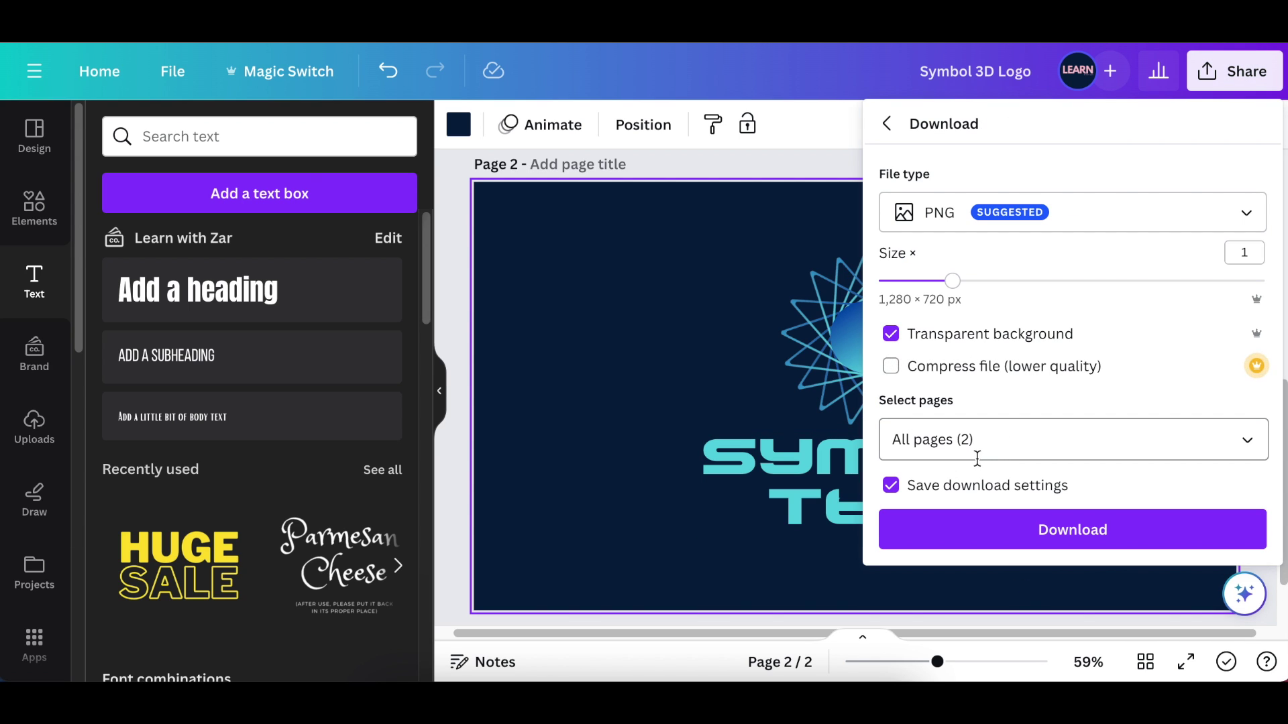
{"action": "left_click", "coordinate": [1101, 530]}
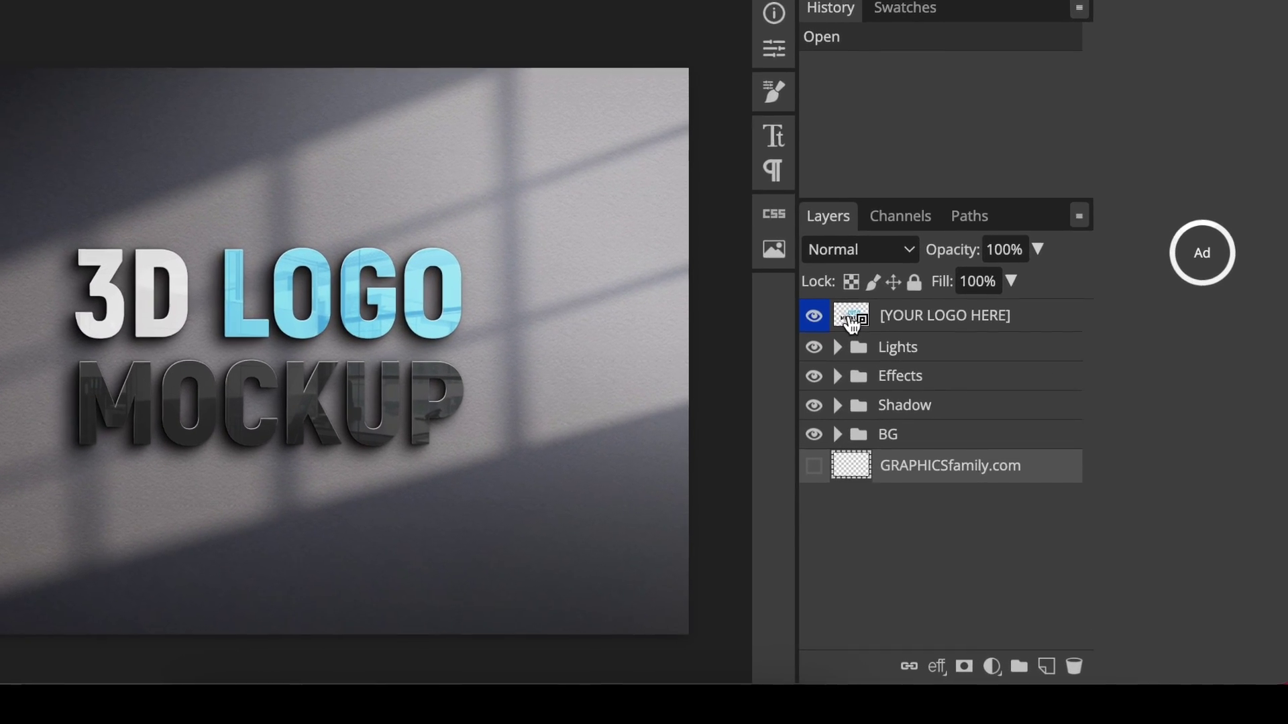
- Open the YOUR LOGO HERE placeholder contents and hide the Mockup and 3d Logo layers
{"action": "left_click", "coordinate": [923, 370]}
{"action": "double_click", "coordinate": [765, 249]}
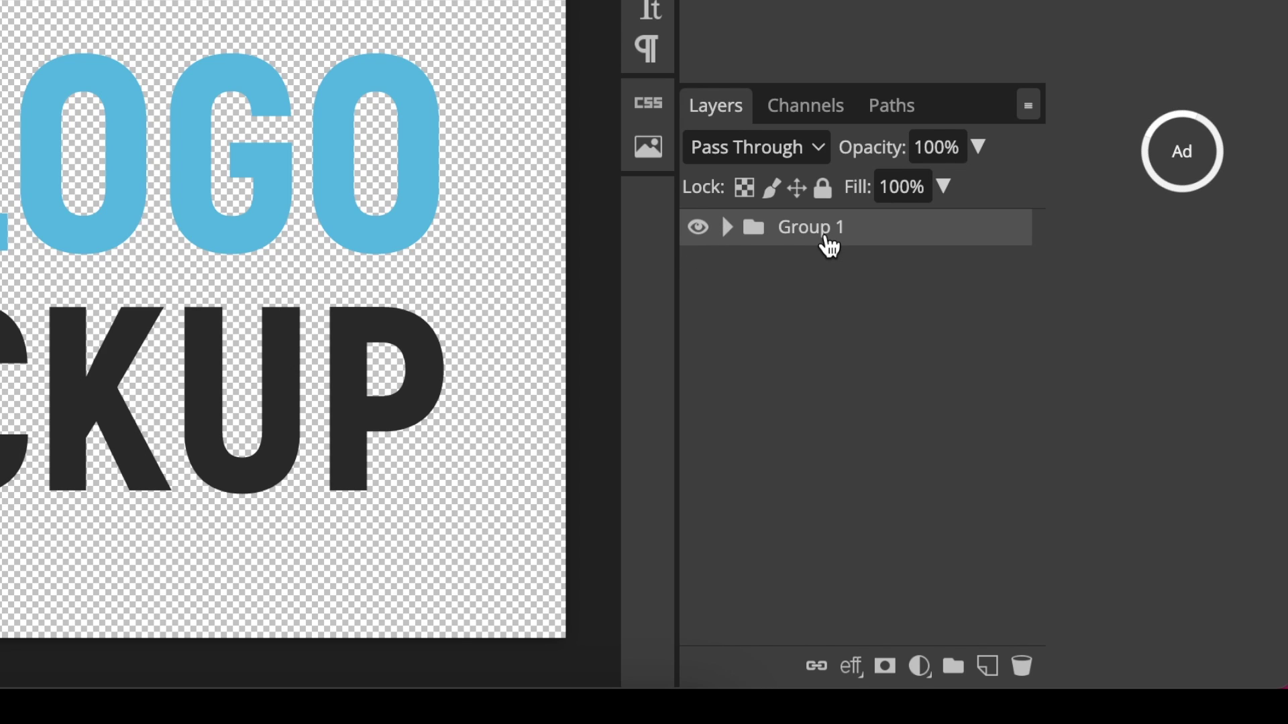
{"action": "left_click", "coordinate": [728, 228]}
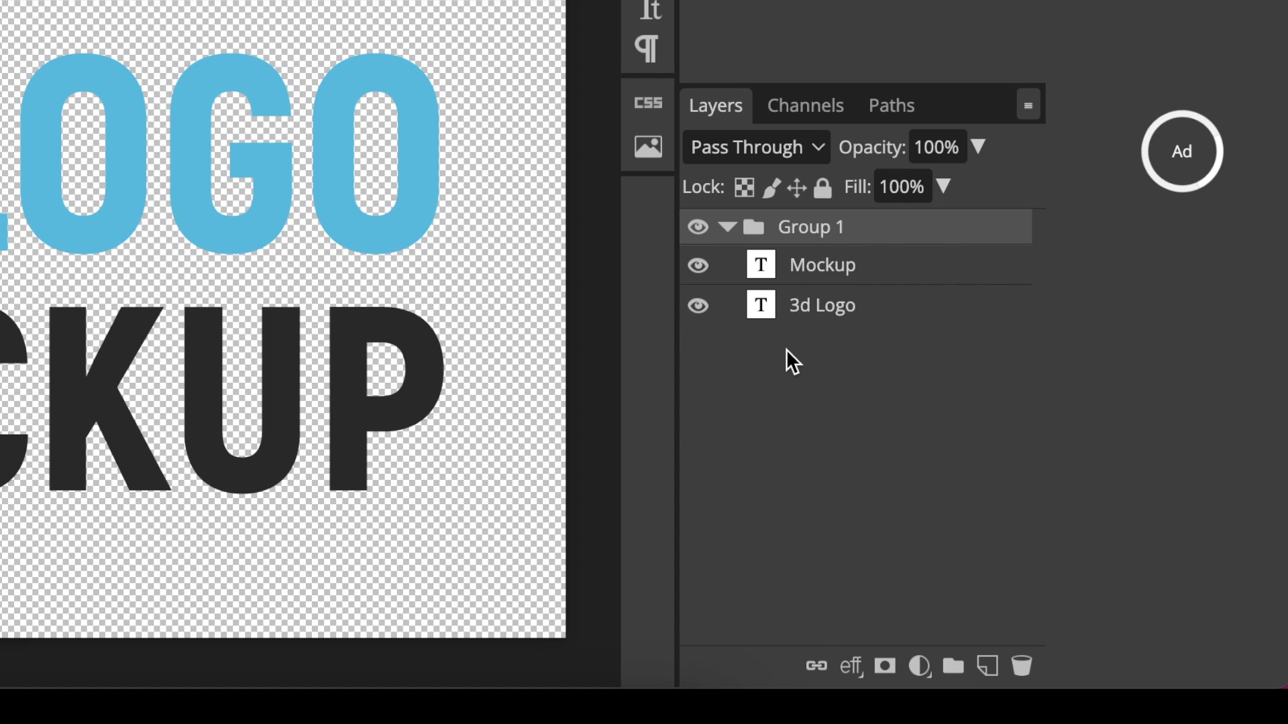
{"action": "left_click", "coordinate": [698, 265]}
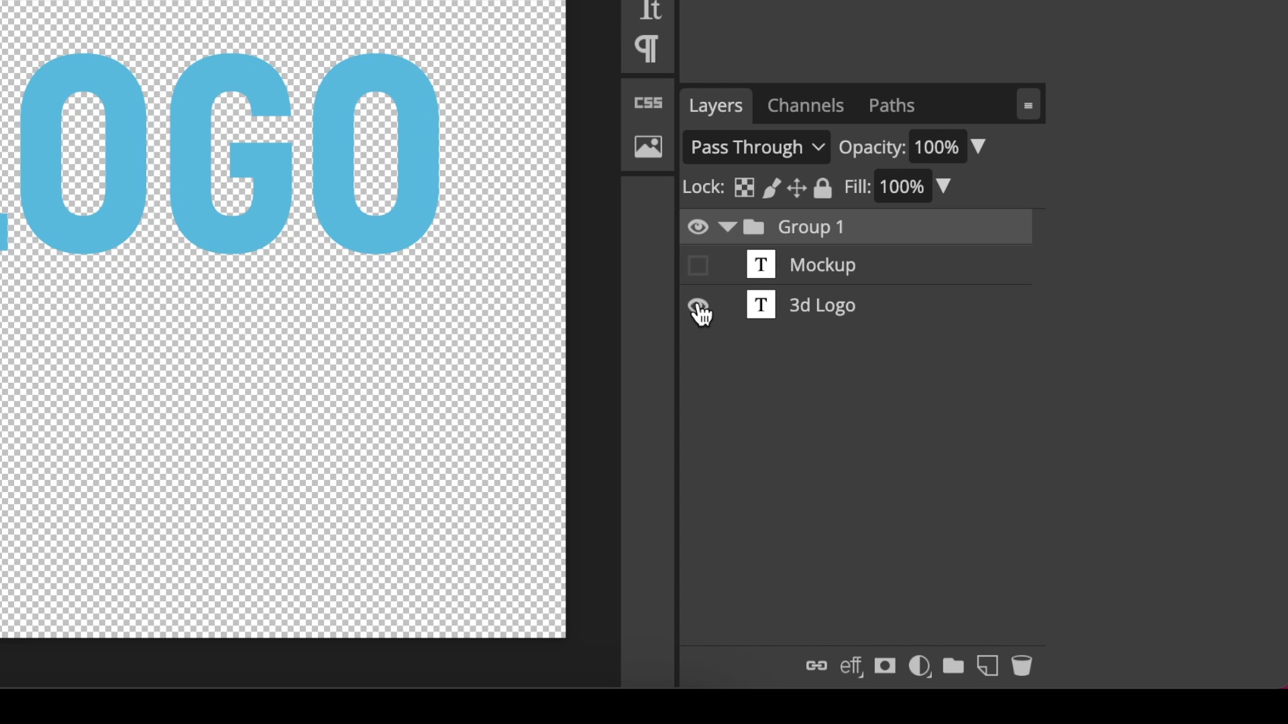
{"action": "left_click", "coordinate": [698, 307]}
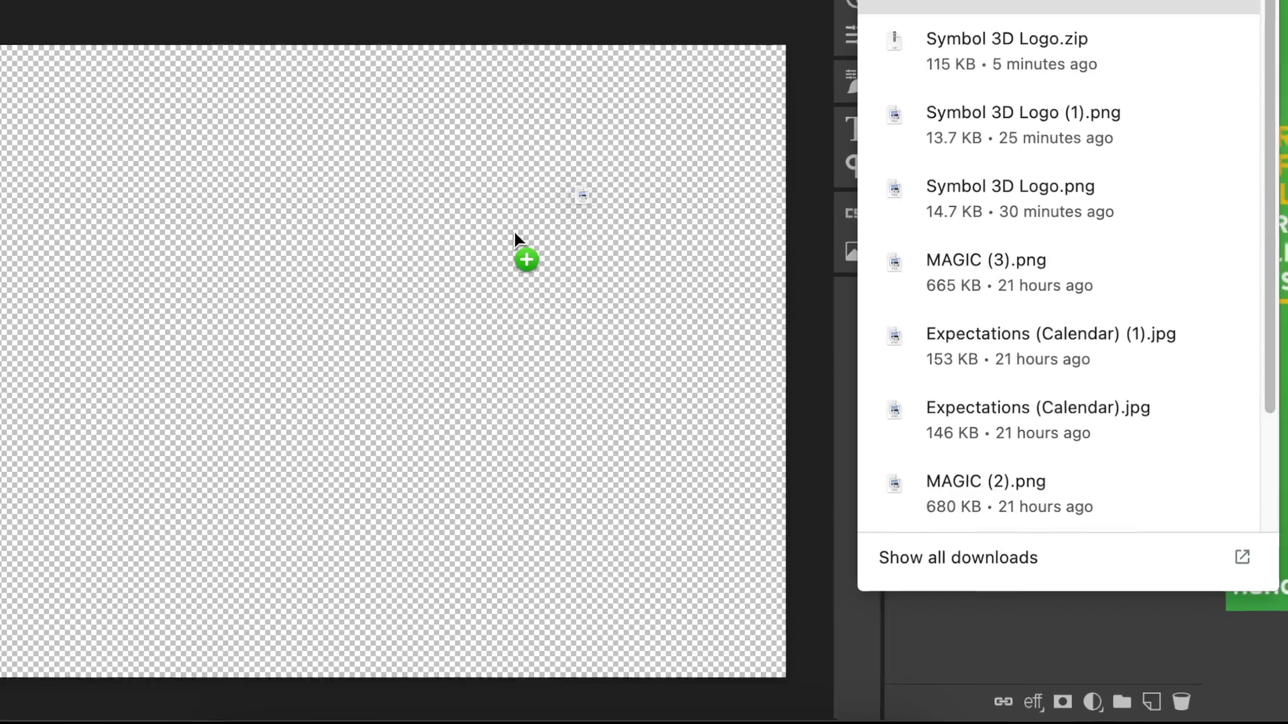
- Drop the downloaded SYMBOL TECH PNG into the placeholder and scale it to fill the canvas
{"action": "left_click_drag", "start_coordinate": [514, 244], "coordinate": [486, 354]}
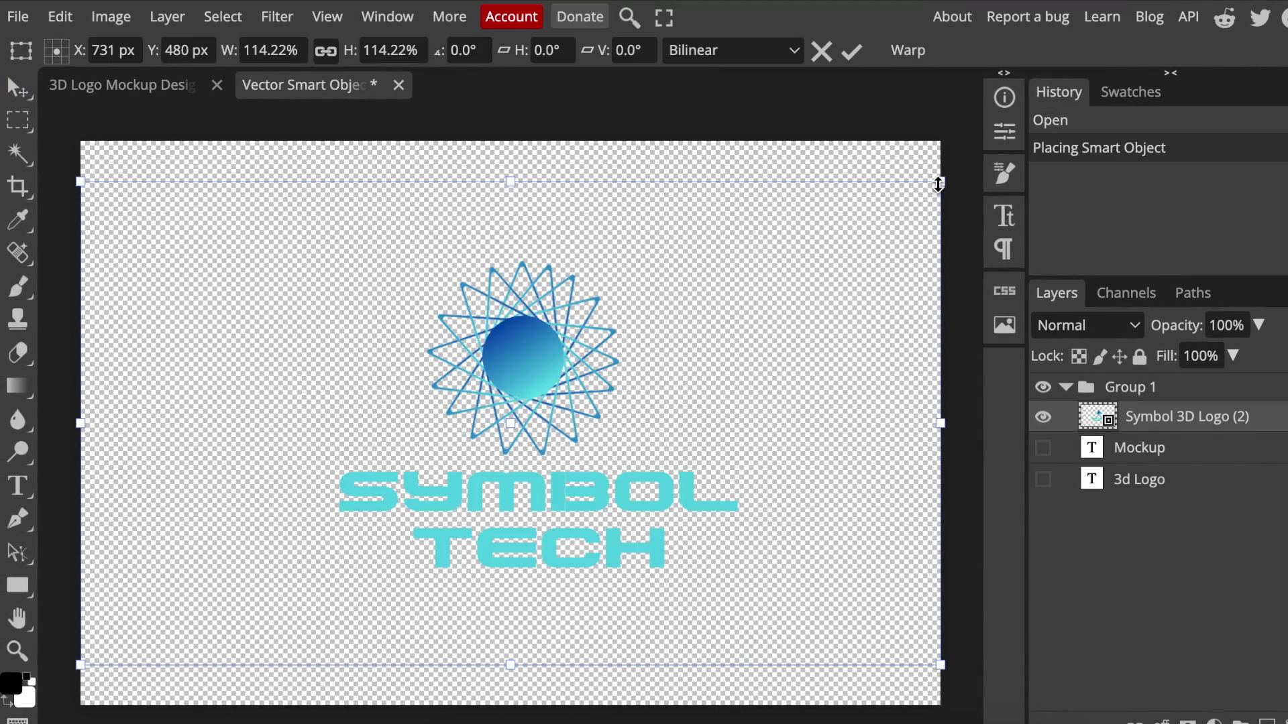
{"action": "left_click_drag", "start_coordinate": [1008, 151], "coordinate": [1197, 46]}
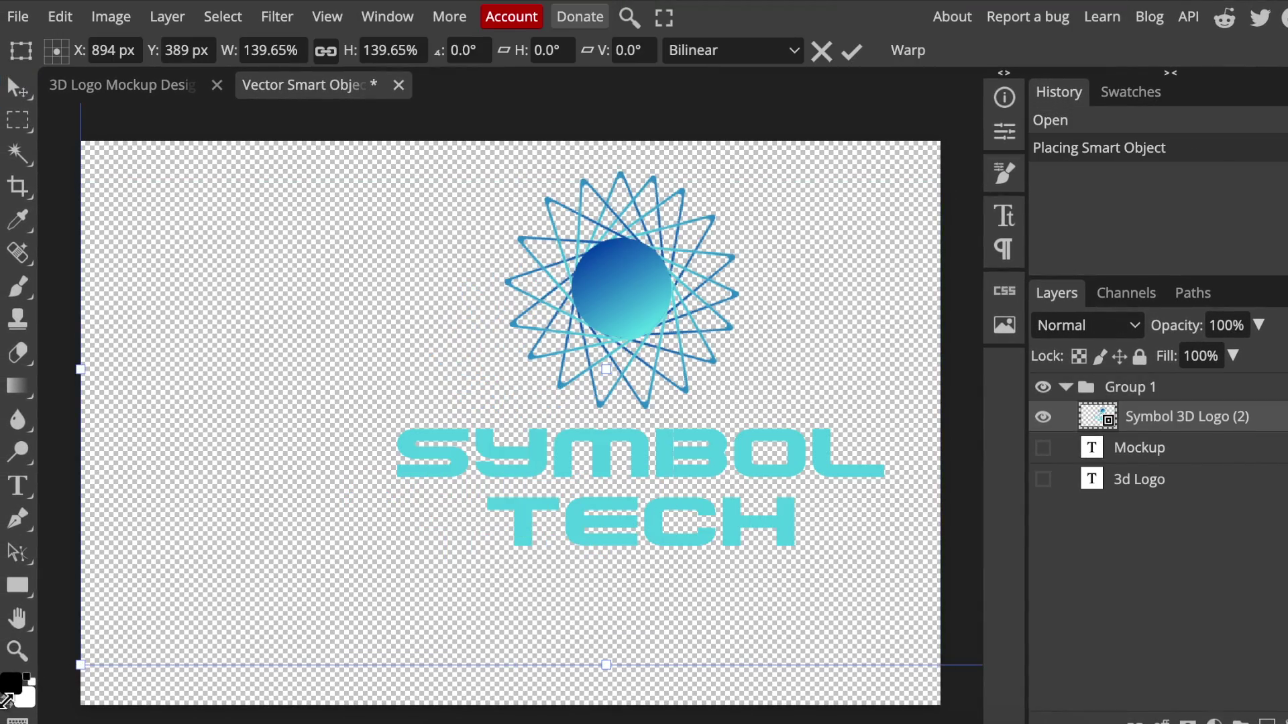
{"action": "left_click_drag", "start_coordinate": [9, 700], "coordinate": [544, 601]}
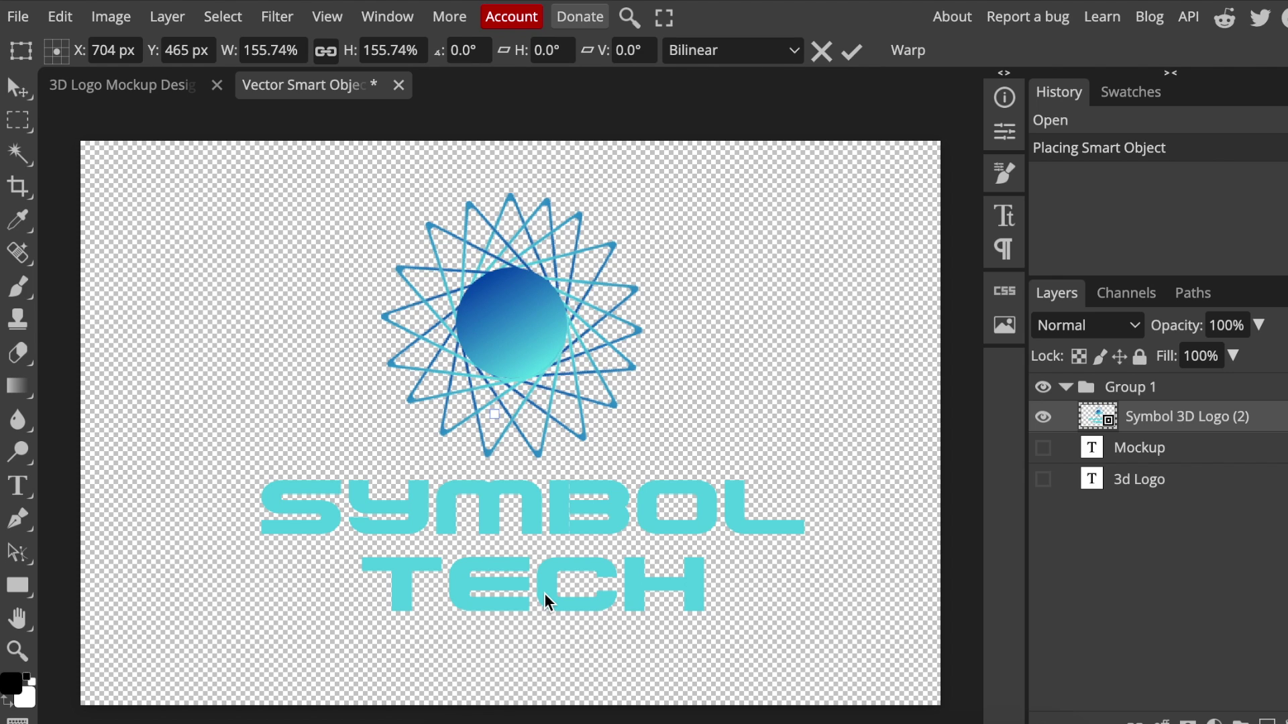
{"action": "key", "text": "Return"}
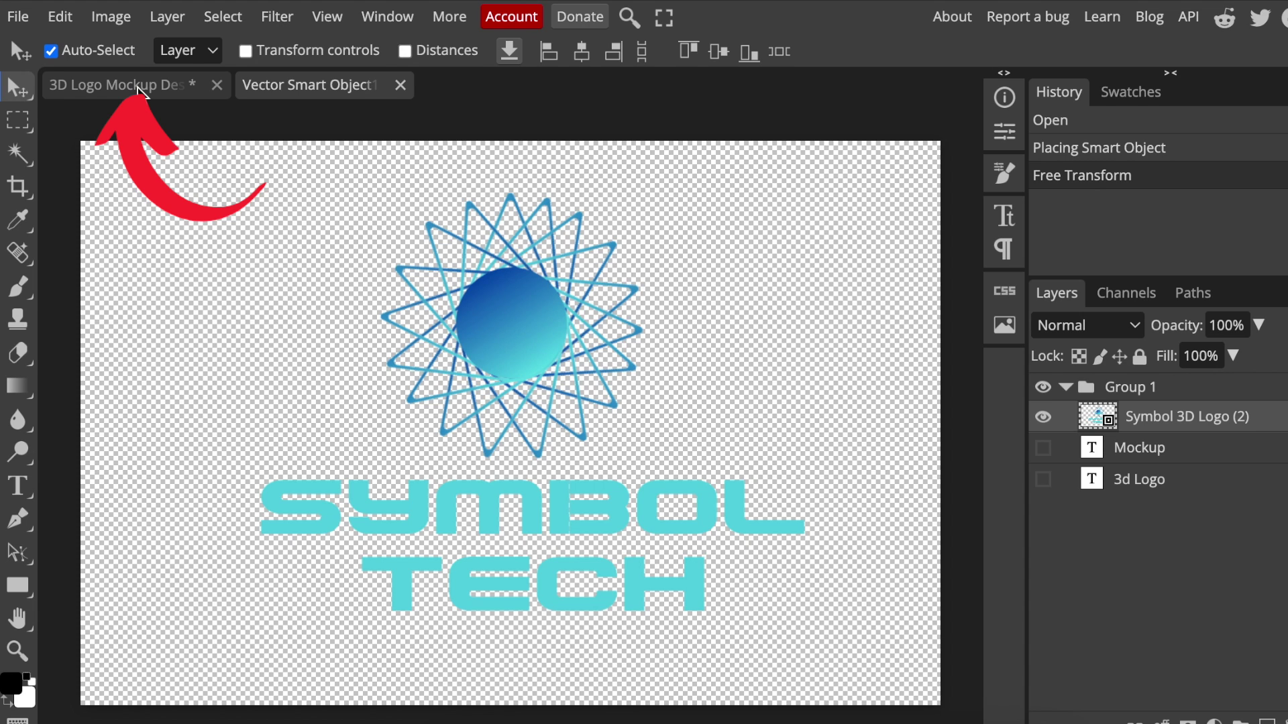
- Switch back to the 3D Logo Mockup document to see the embossed logo
{"action": "left_click", "coordinate": [139, 93]}
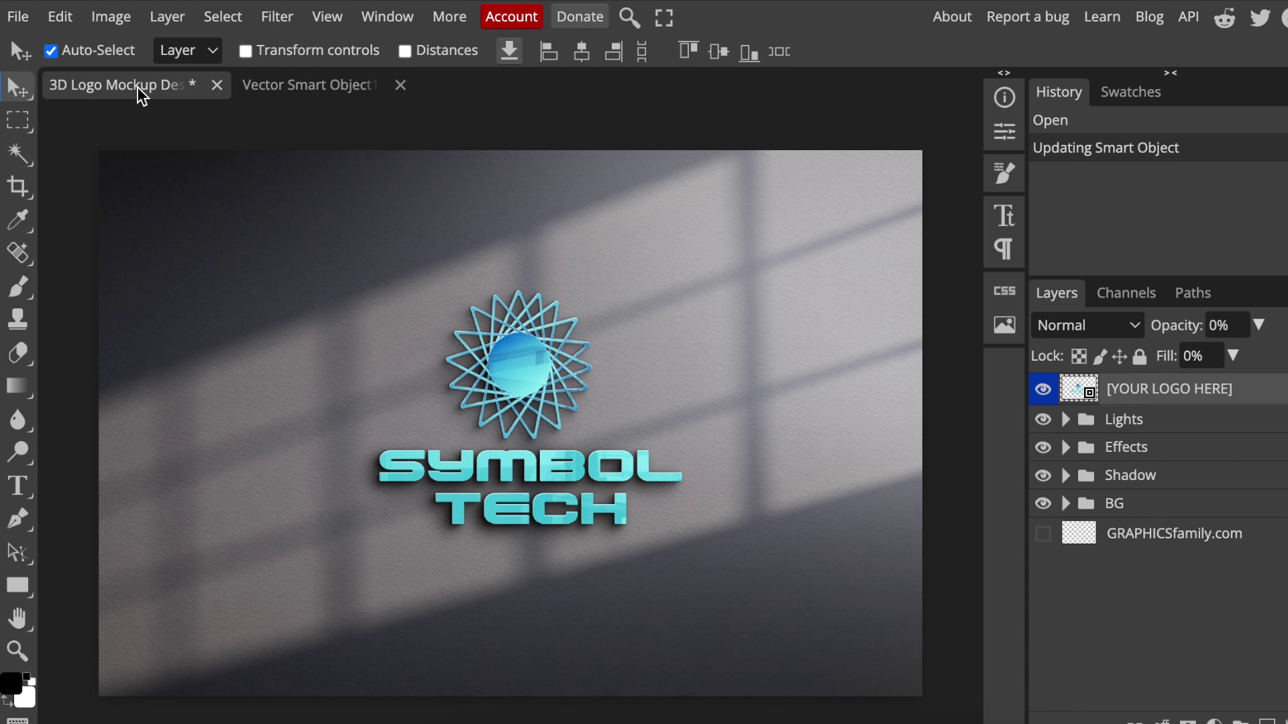